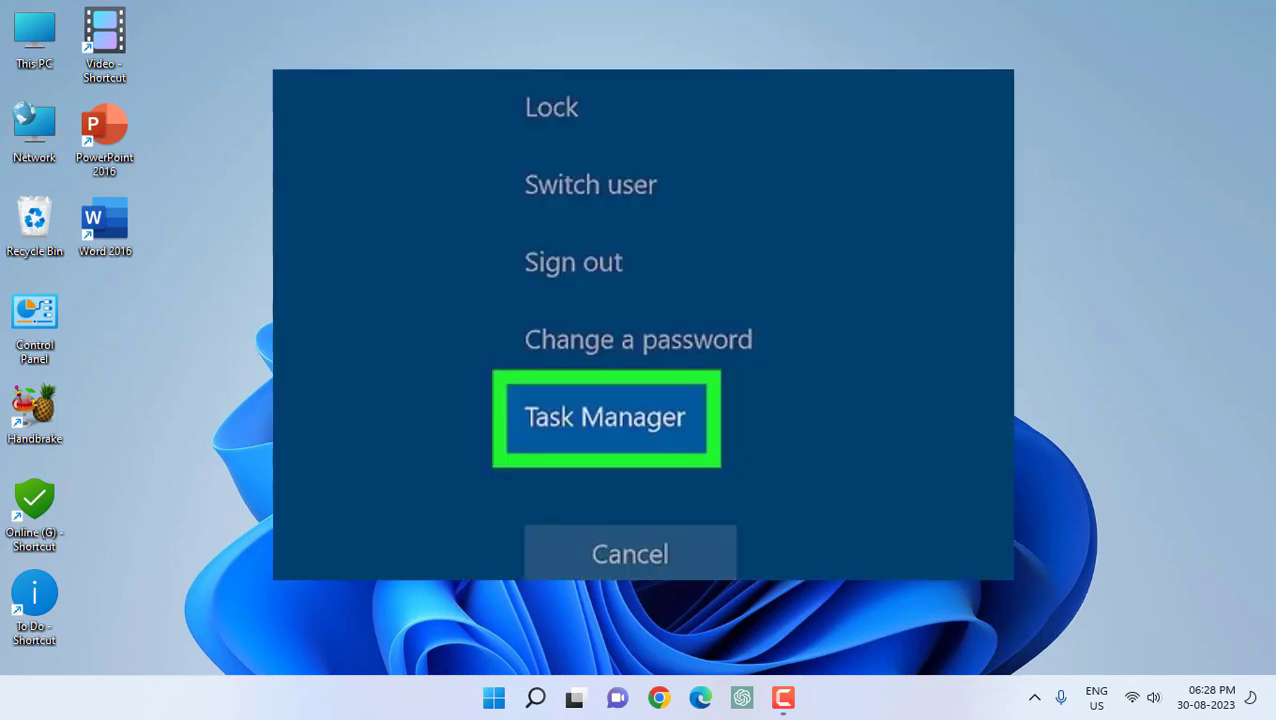
# Open Task Manager and select the Windows Explorer process in the Windows processes group
pyautogui.hotkey('alt', 'shift')
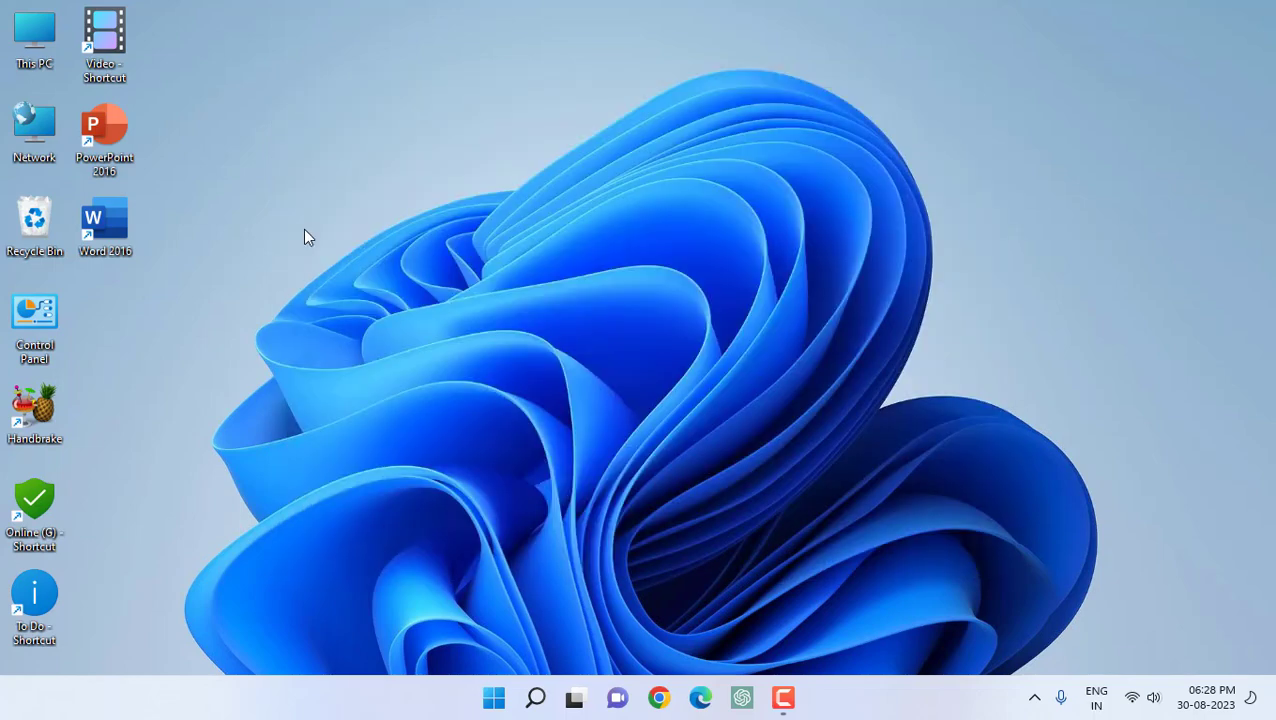
pyautogui.hotkey('ctrl', 'shift', 'Escape')
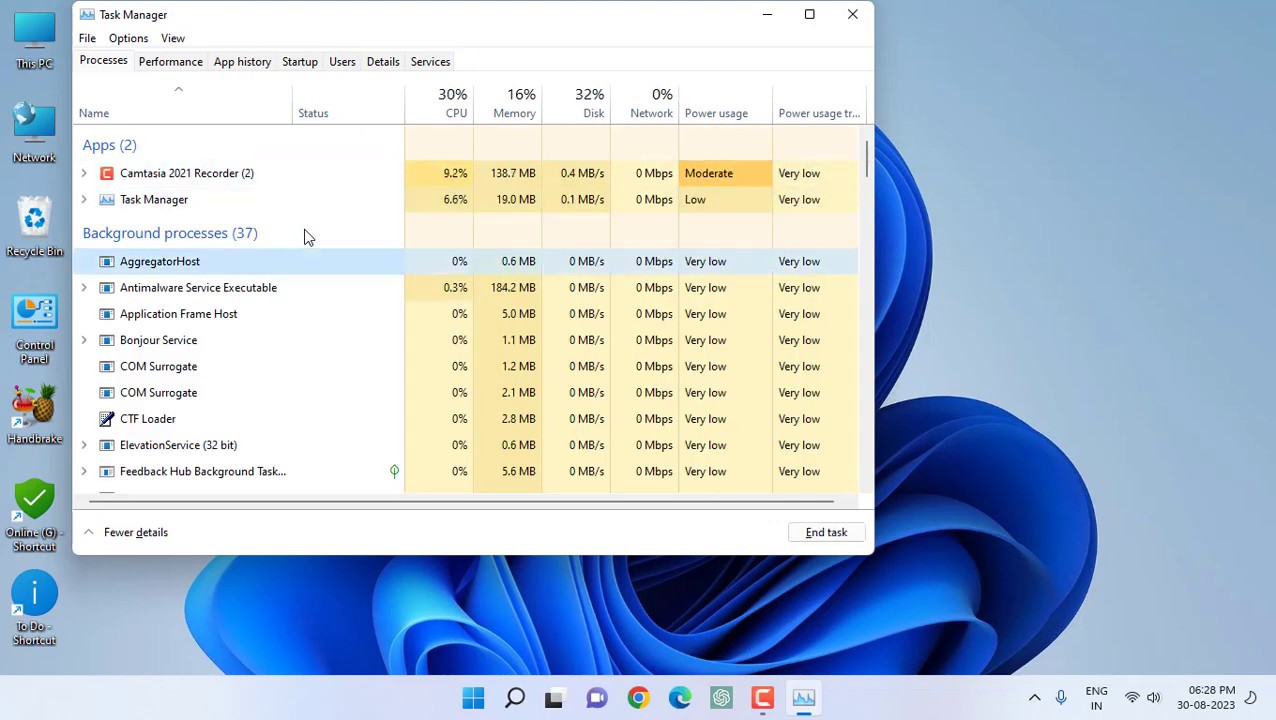
pyautogui.scroll(-2, 307, 237)
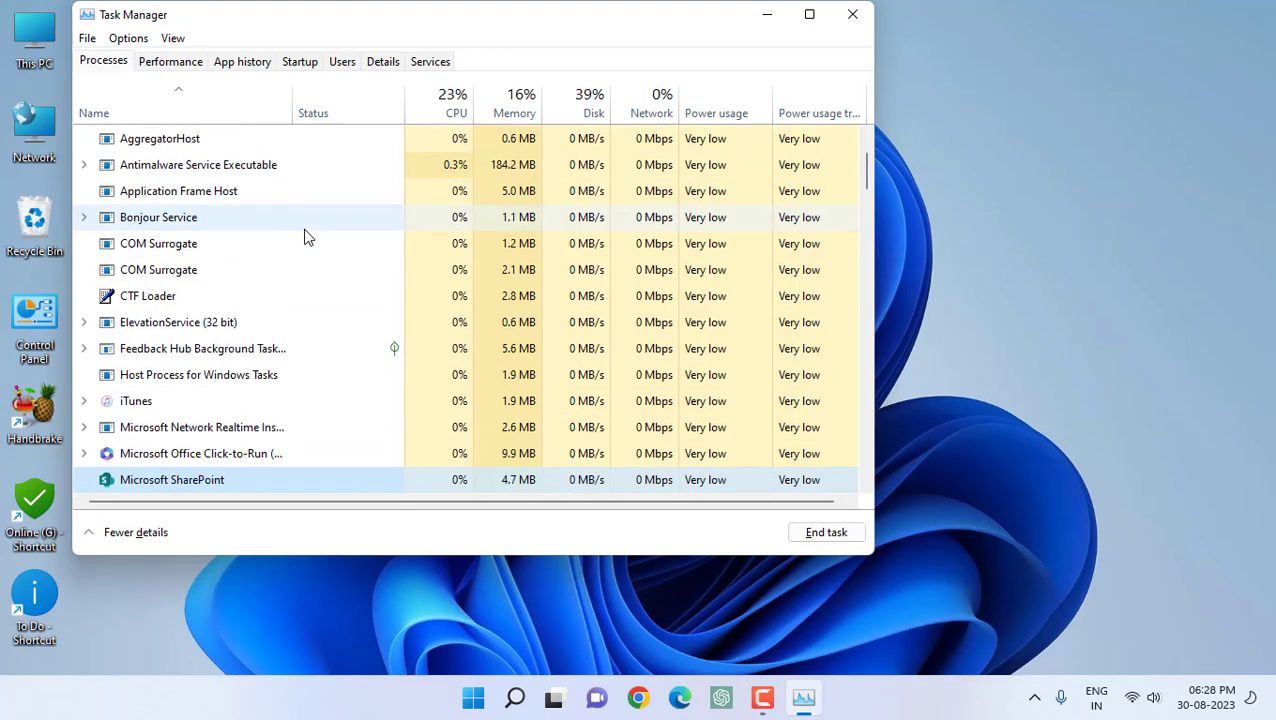
pyautogui.scroll(-1, 307, 237)
pyautogui.scroll(-4, 307, 237)
pyautogui.scroll(-3, 307, 237)
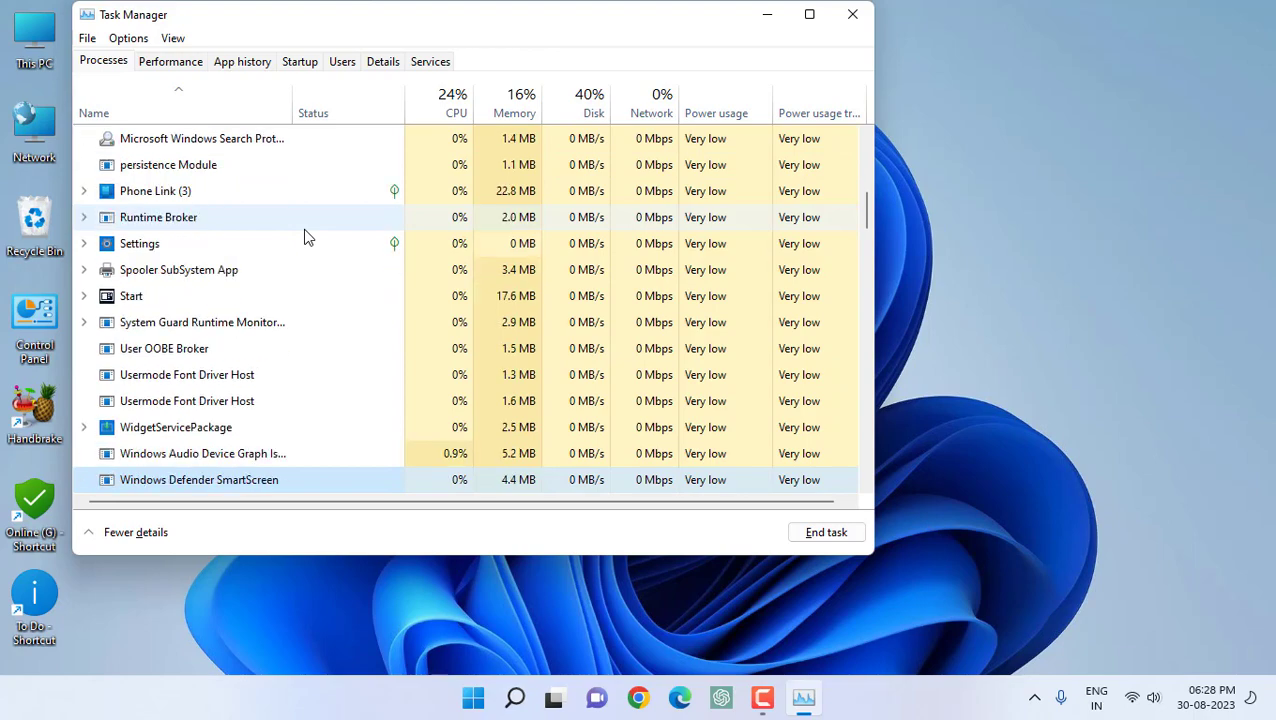
pyautogui.scroll(-5, 307, 237)
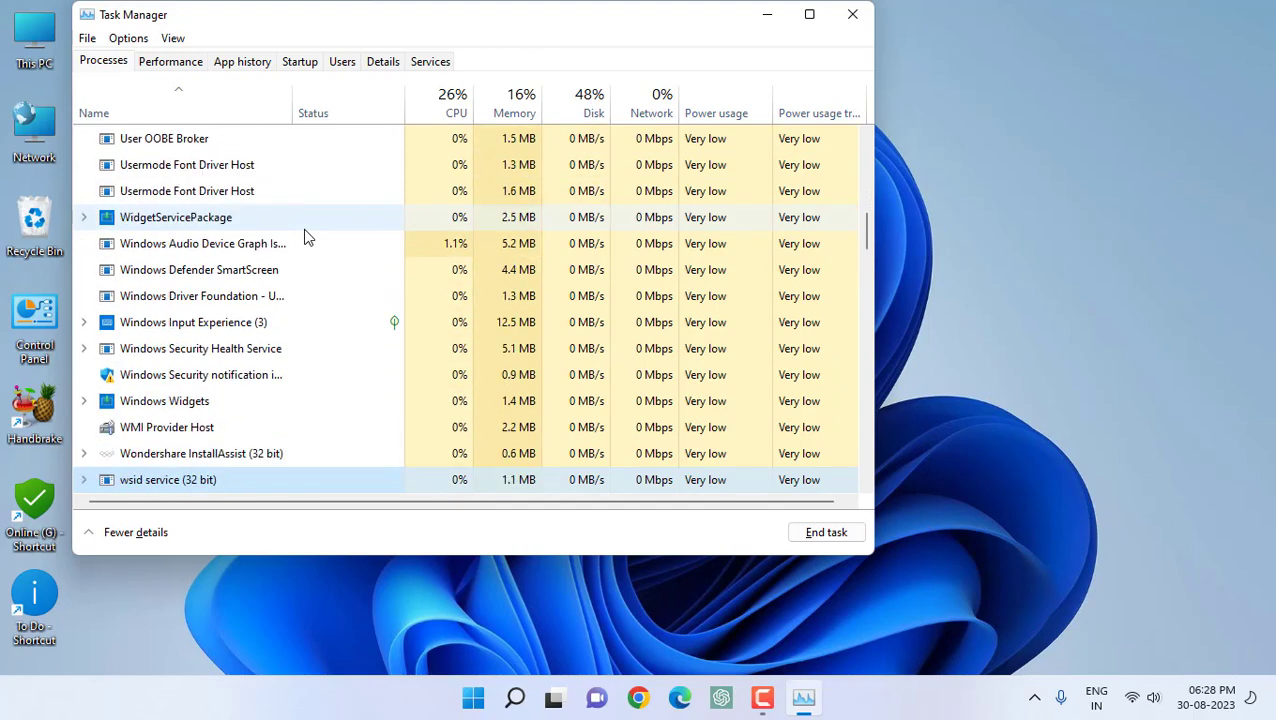
pyautogui.scroll(-3, 307, 237)
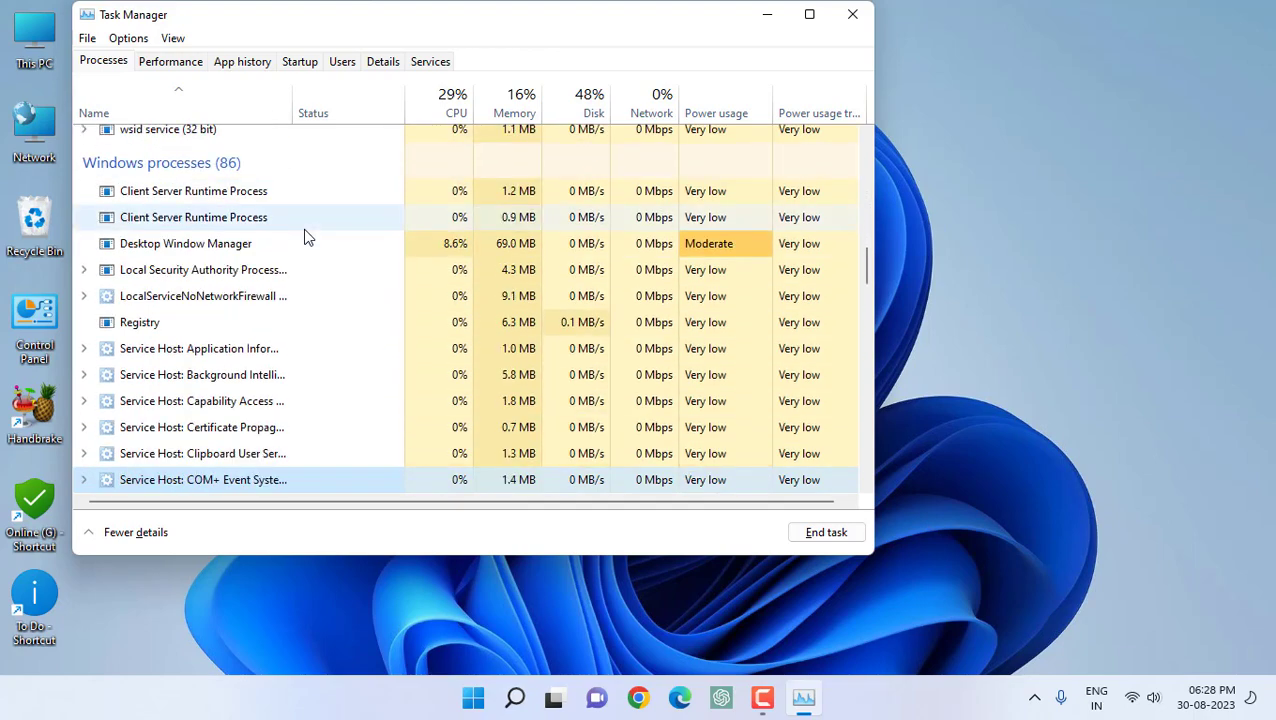
pyautogui.press('pagedown')
pyautogui.press('pagedown')
pyautogui.press('pagedown')
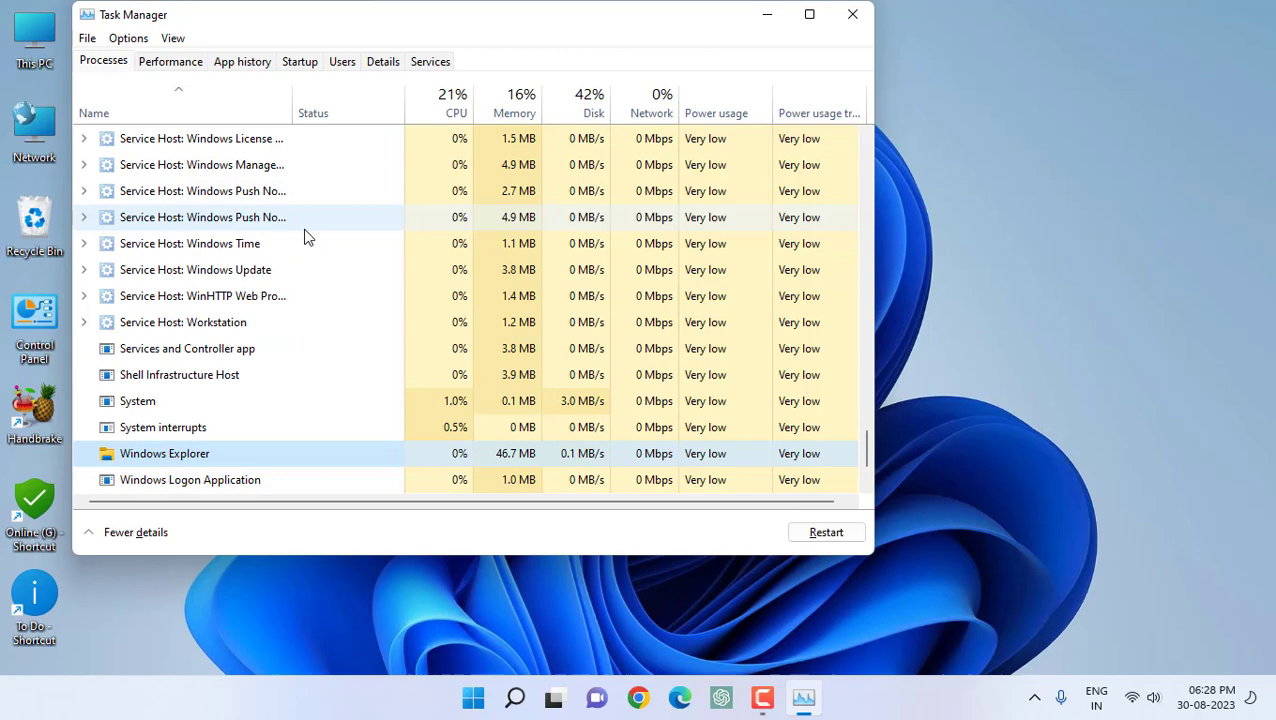
pyautogui.scroll(-1, 307, 237)
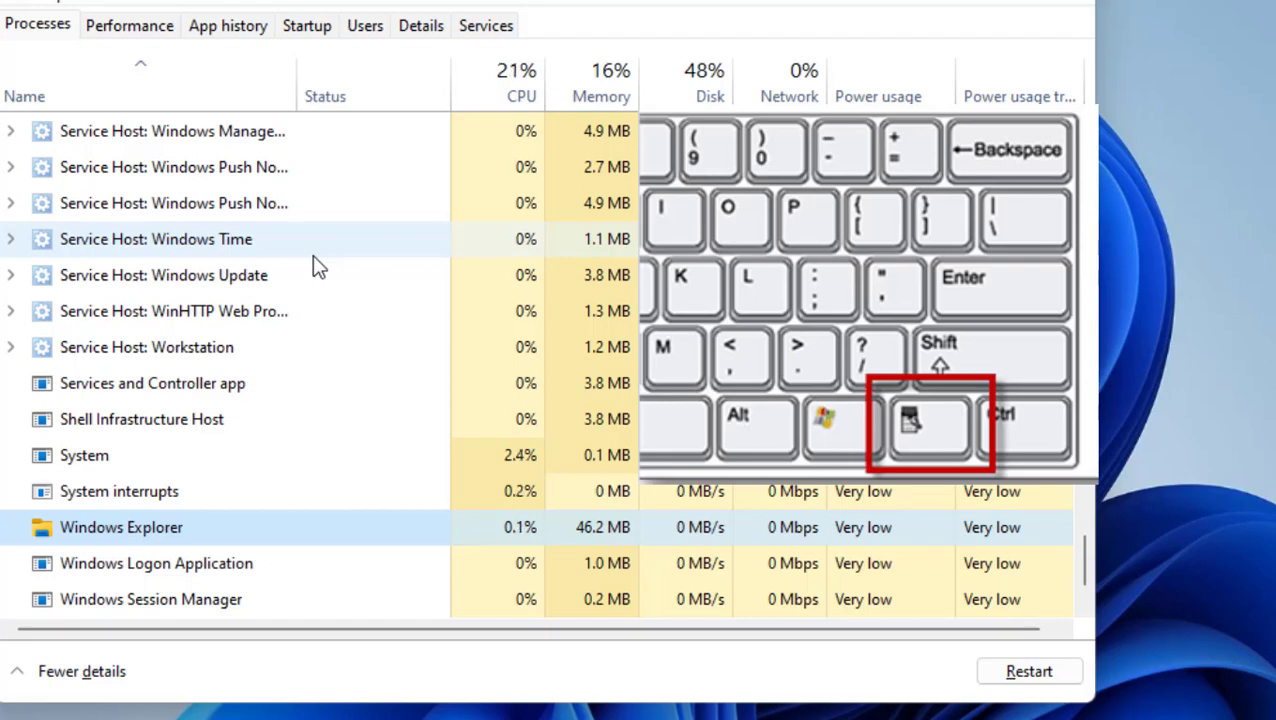
# Restart the Windows Explorer process and close Task Manager
pyautogui.press('Menu')
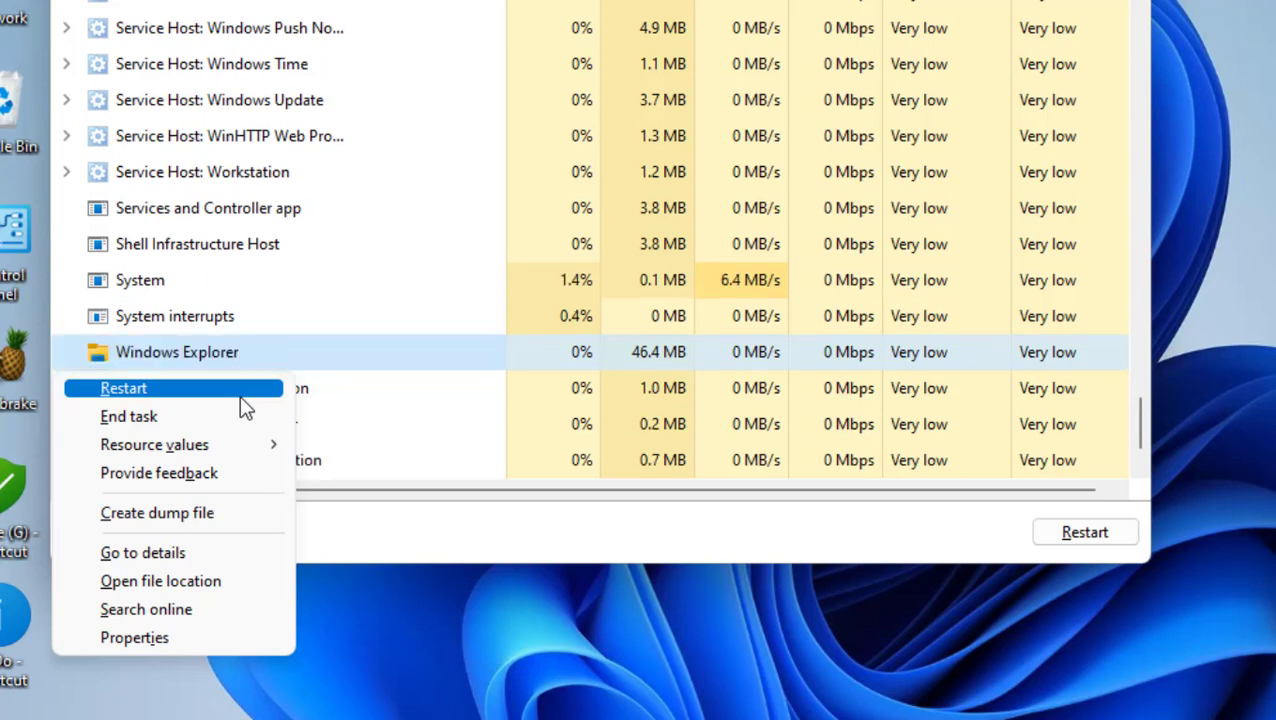
pyautogui.click(239, 395)
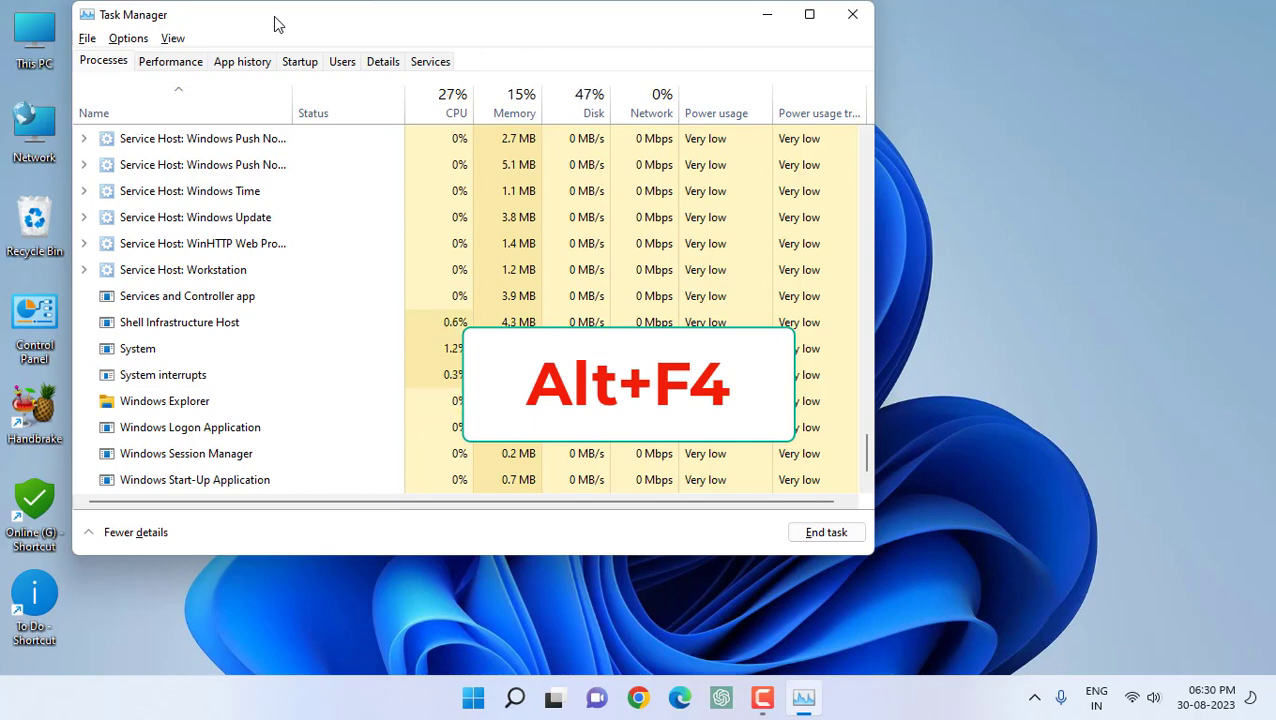
pyautogui.hotkey('alt', 'F4')
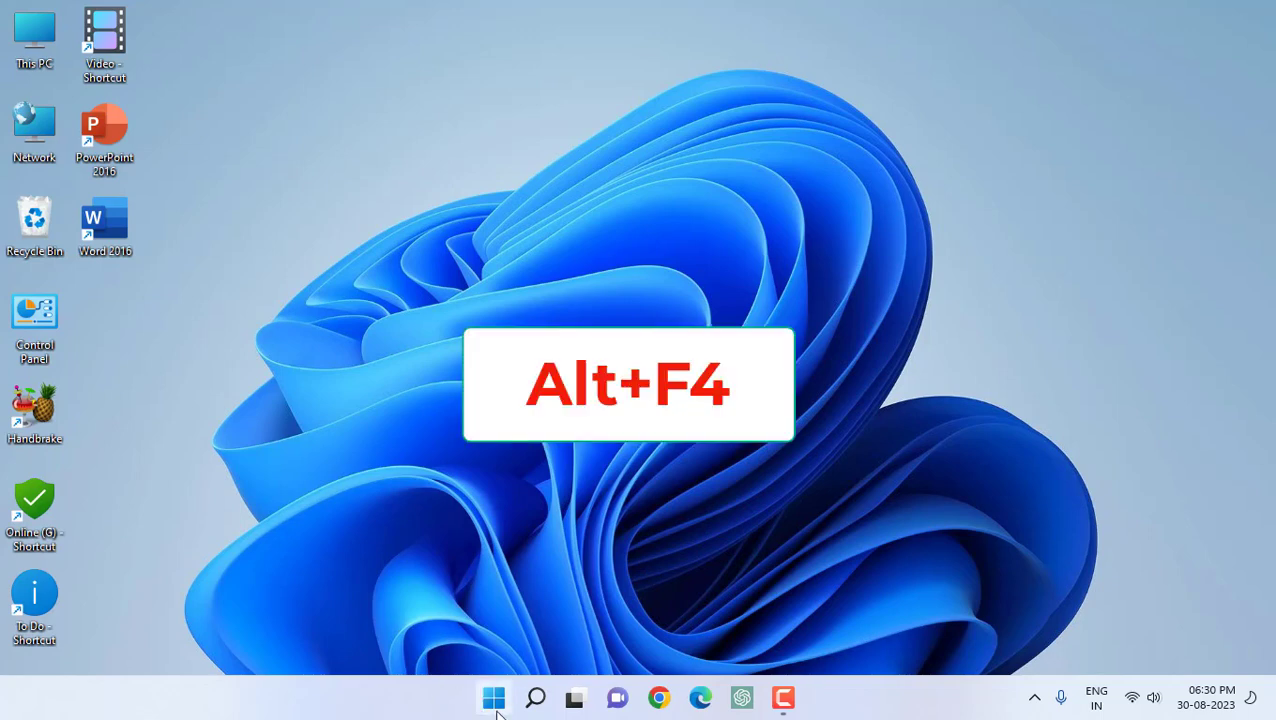
# Bring up the computer's power options, highlight Restart, and dismiss them without restarting
pyautogui.click(494, 699)
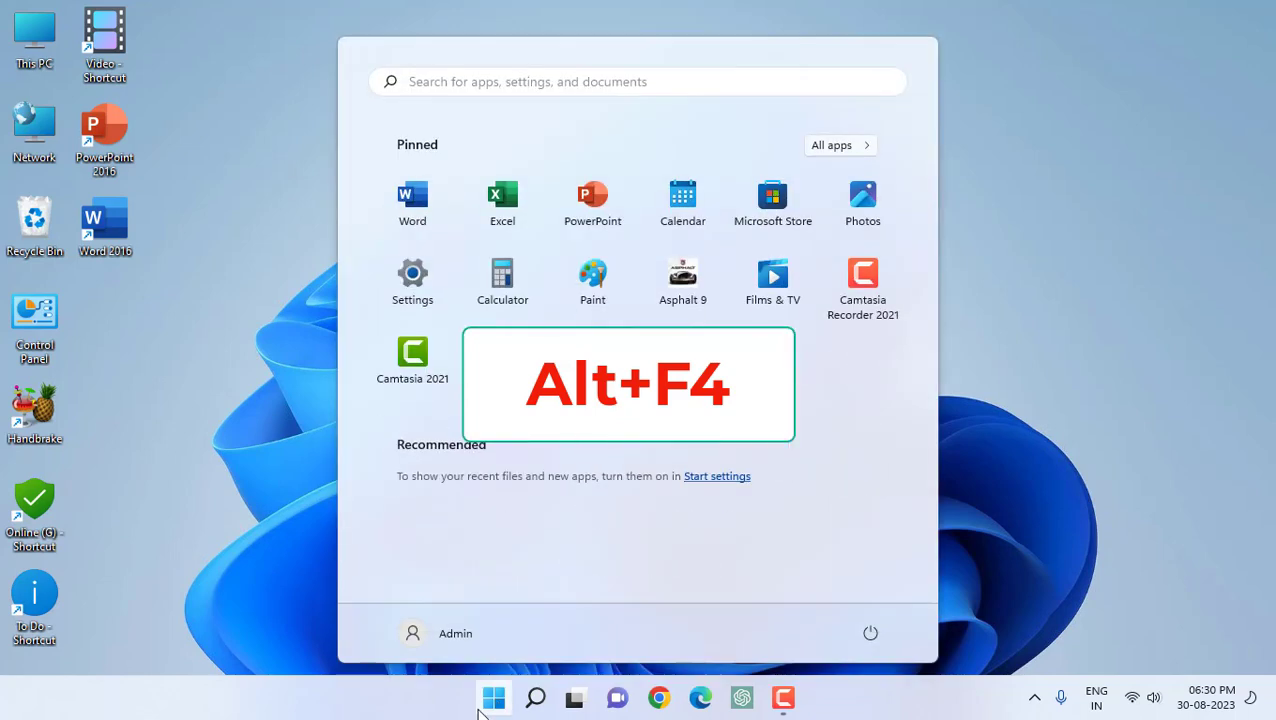
pyautogui.click(867, 640)
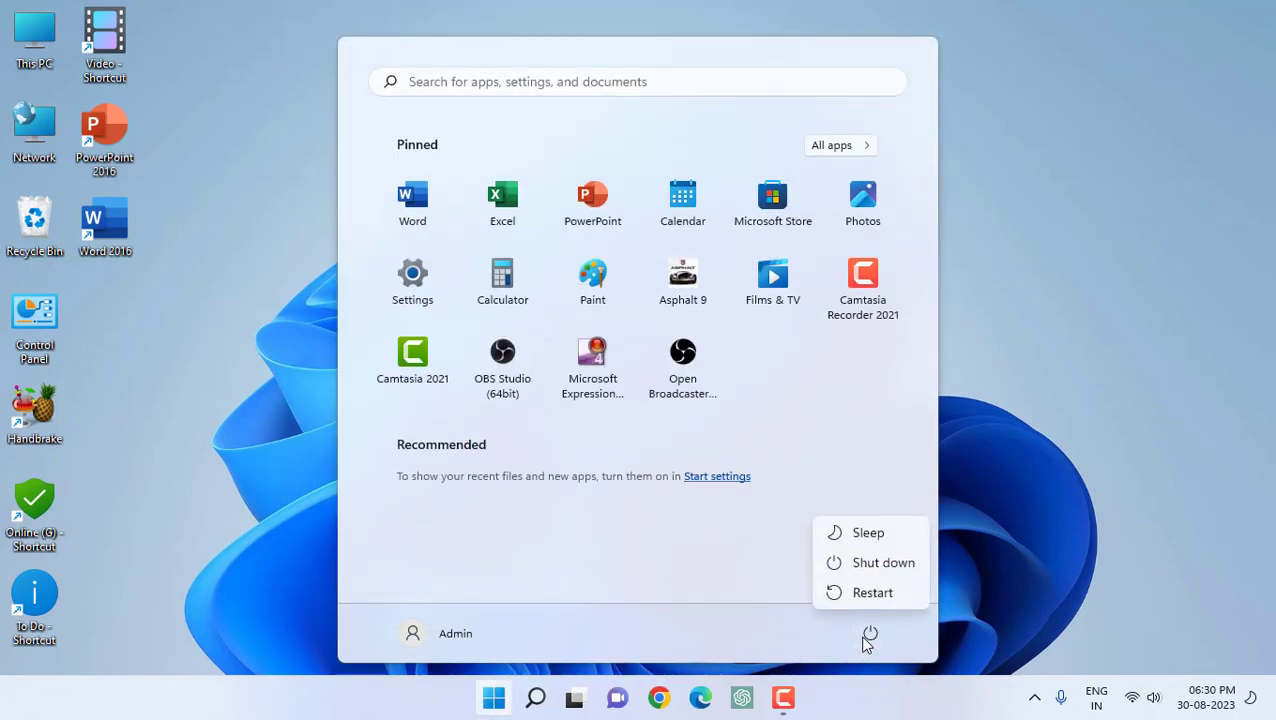
pyautogui.click(791, 583)
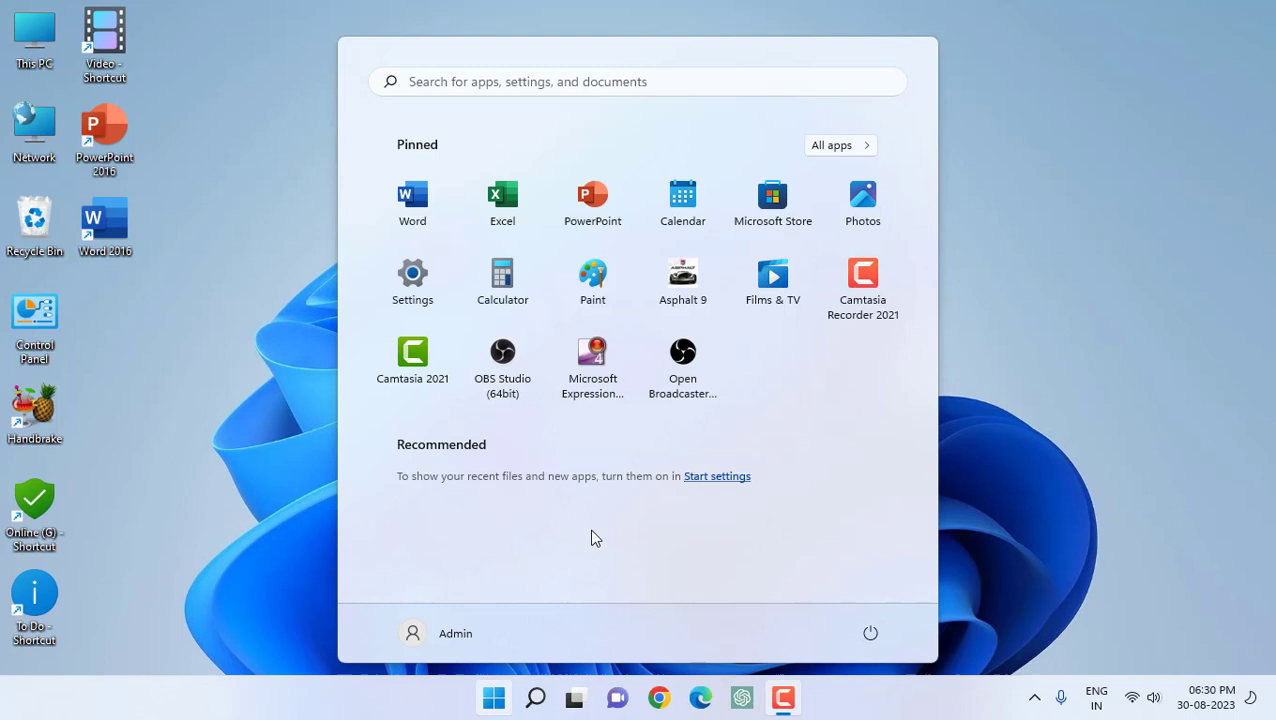
pyautogui.click(872, 636)
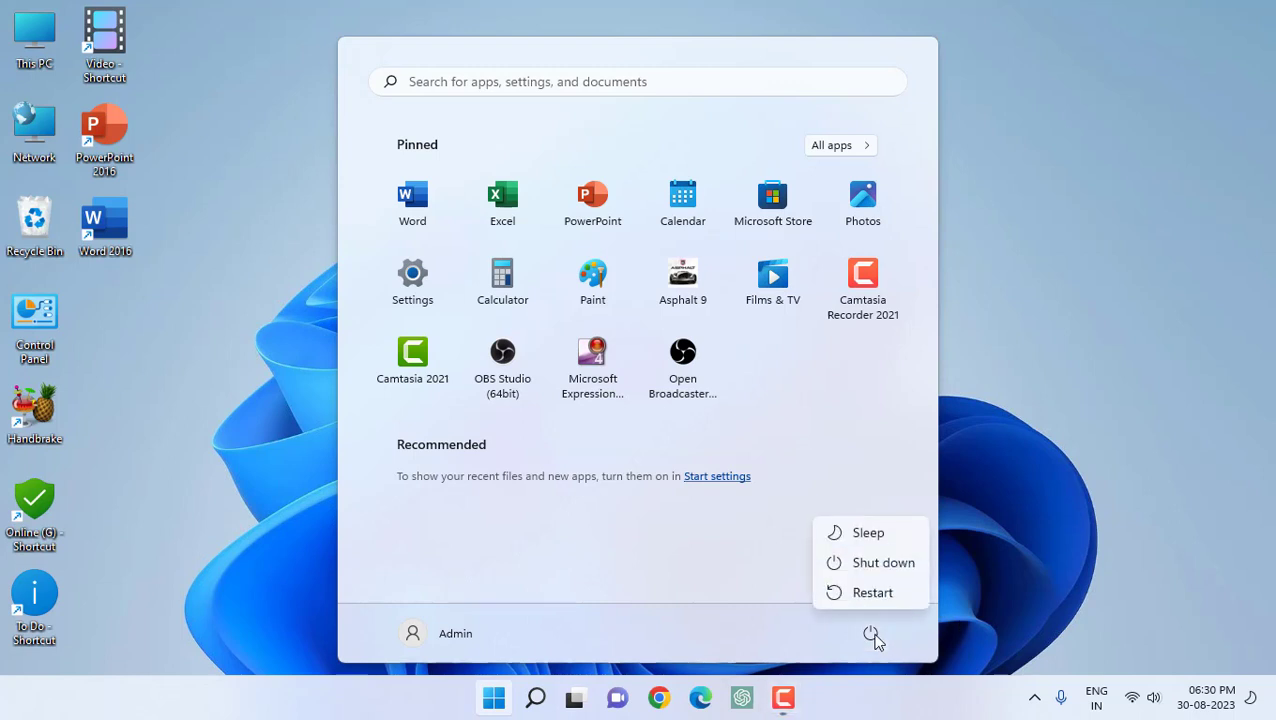
pyautogui.press('Down')
pyautogui.press('Down')
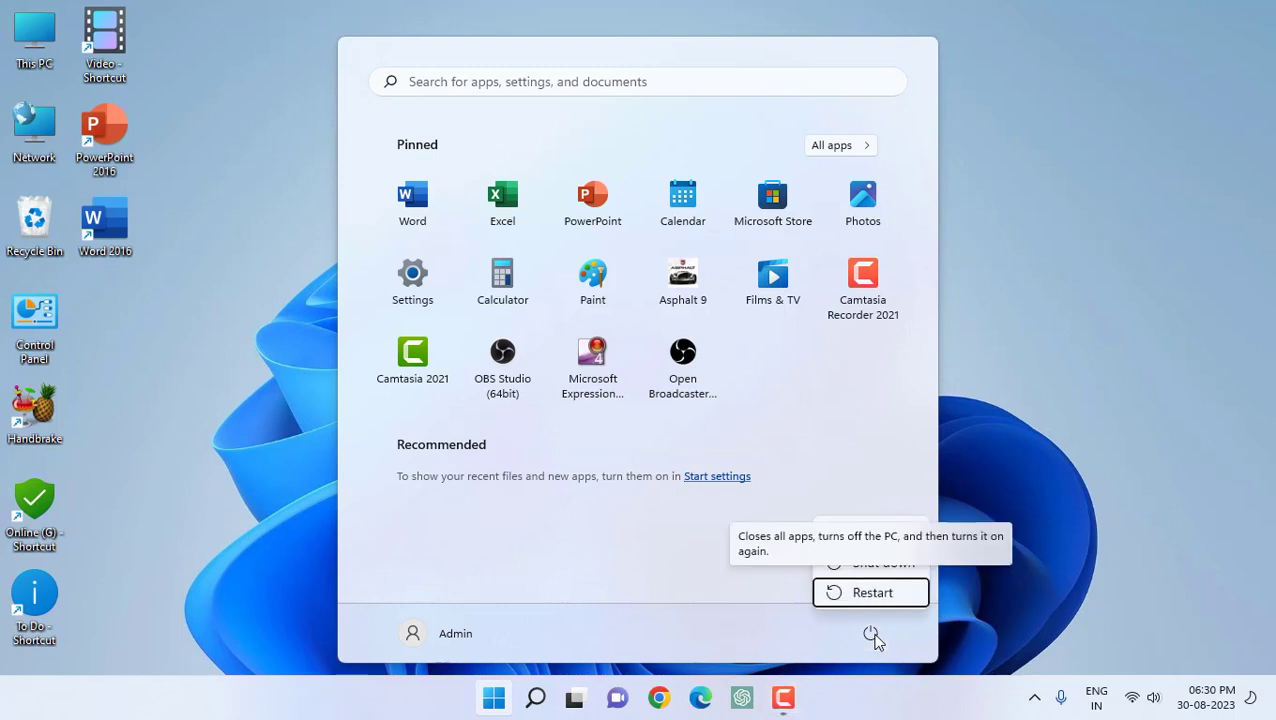
pyautogui.press('Escape')
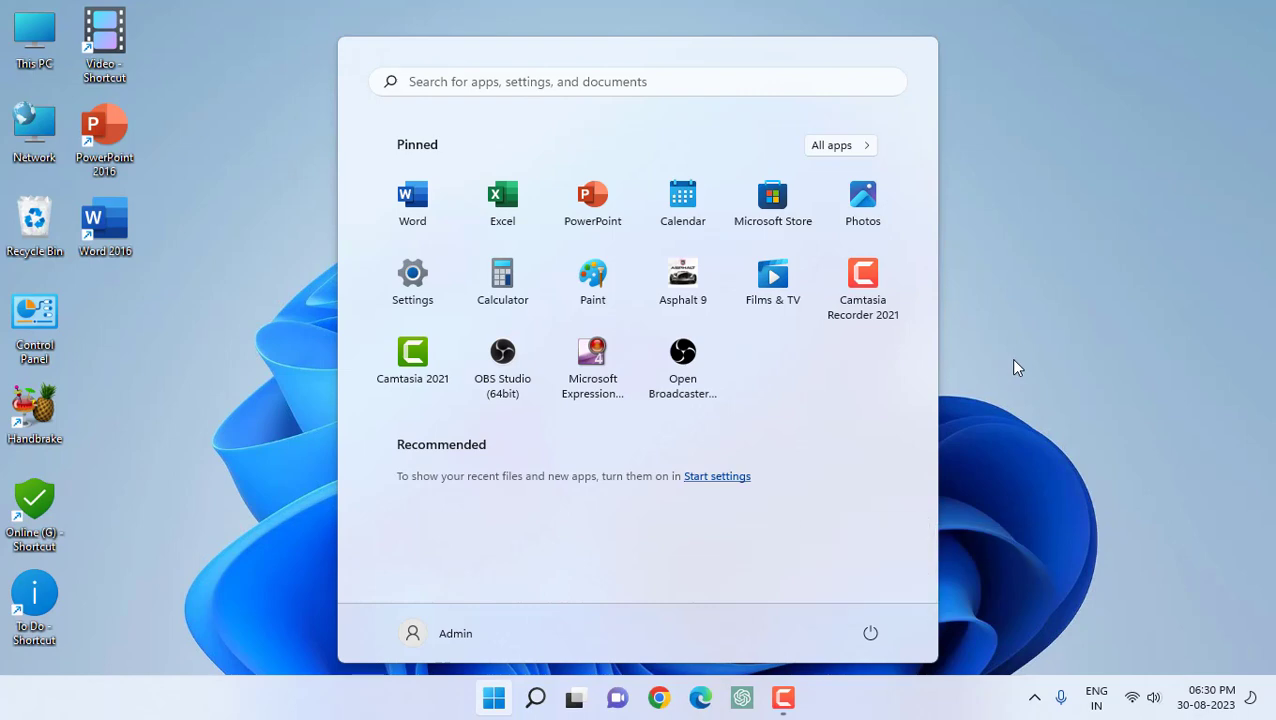
pyautogui.press('Escape')
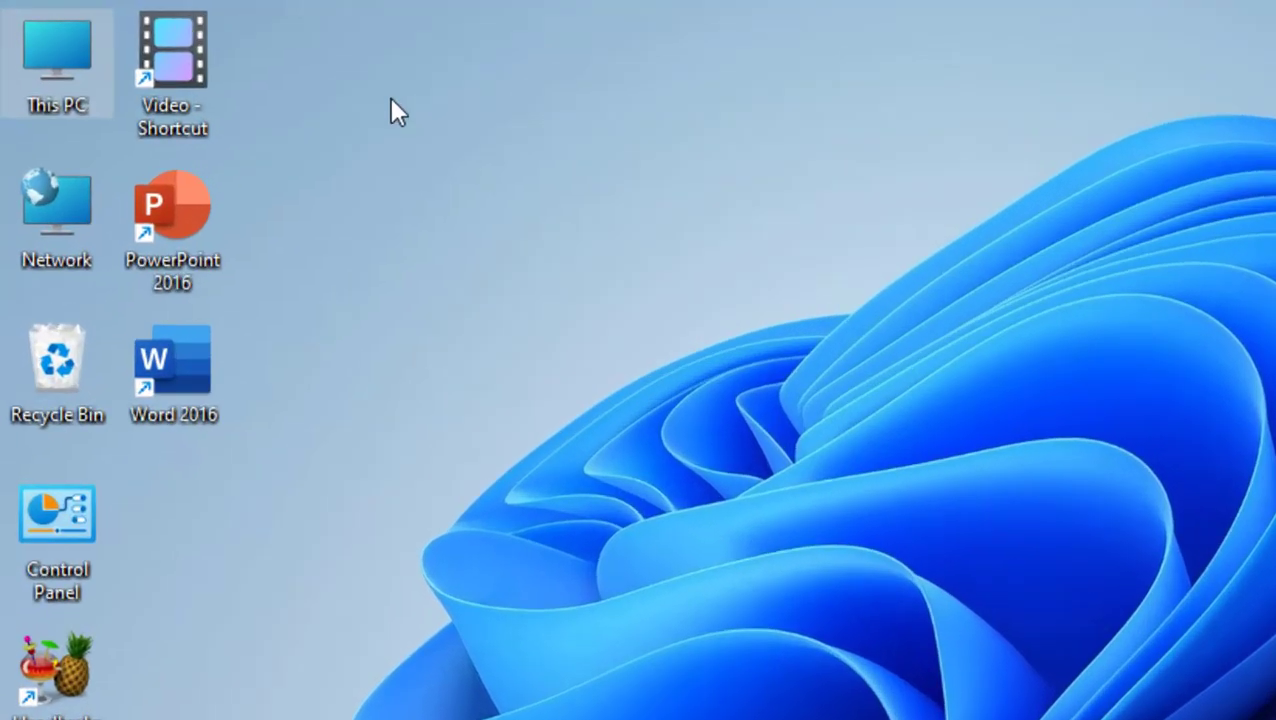
# Open Computer Management through the Manage command of This PC on the desktop
pyautogui.press('Down')
pyautogui.press('Up')
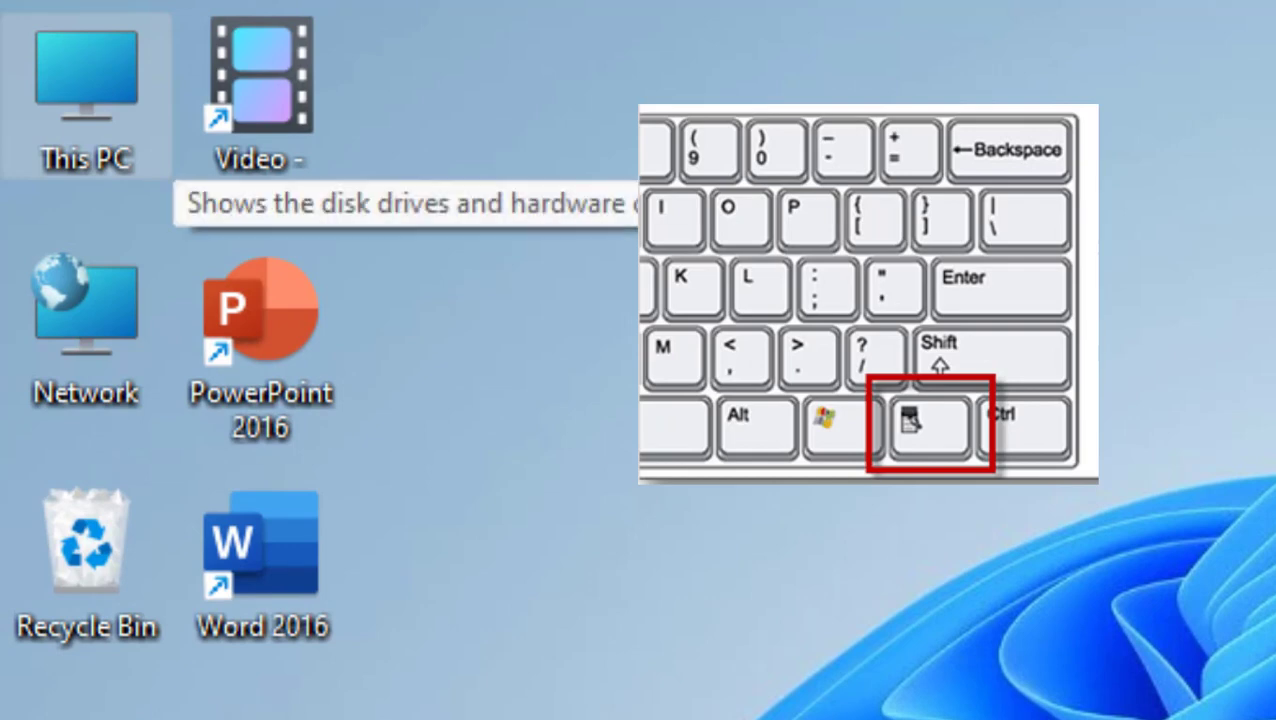
pyautogui.press('Menu')
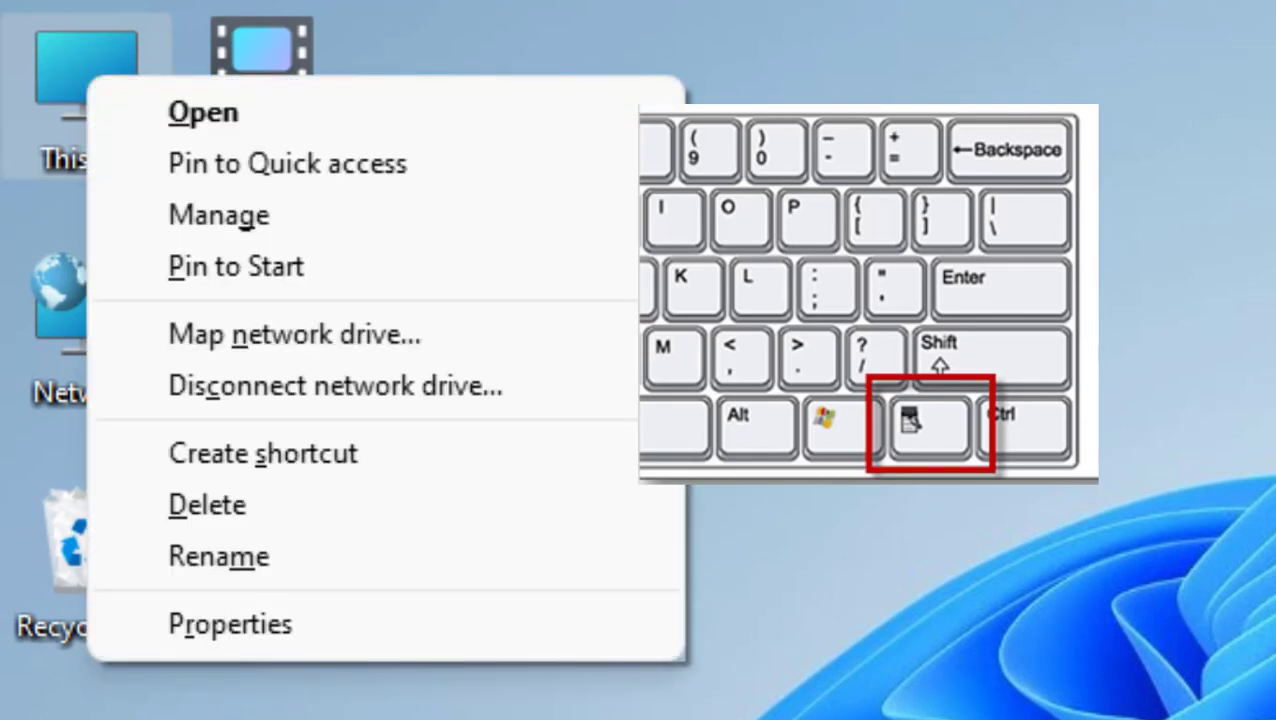
pyautogui.press('Down')
pyautogui.press('Down')
pyautogui.press('Down')
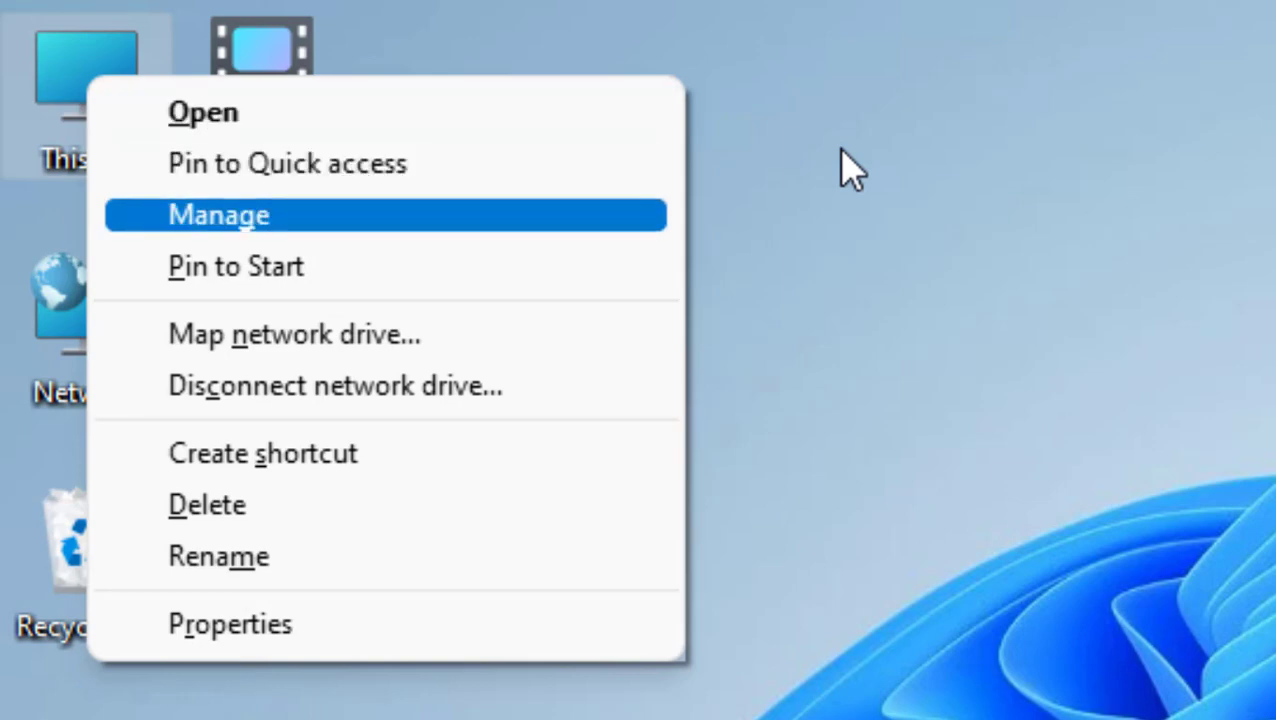
pyautogui.press('Return')
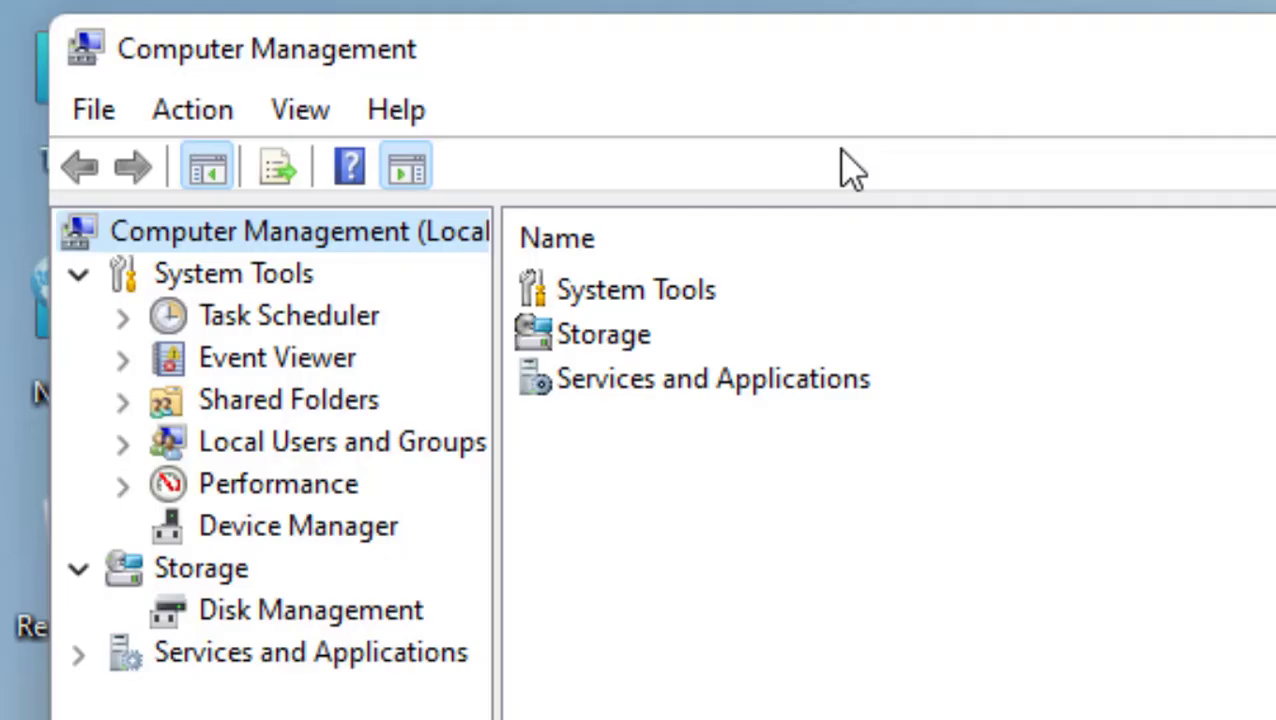
# Display Device Manager under System Tools in Computer Management
pyautogui.press('Down')
pyautogui.press('Down')
pyautogui.press('Down')
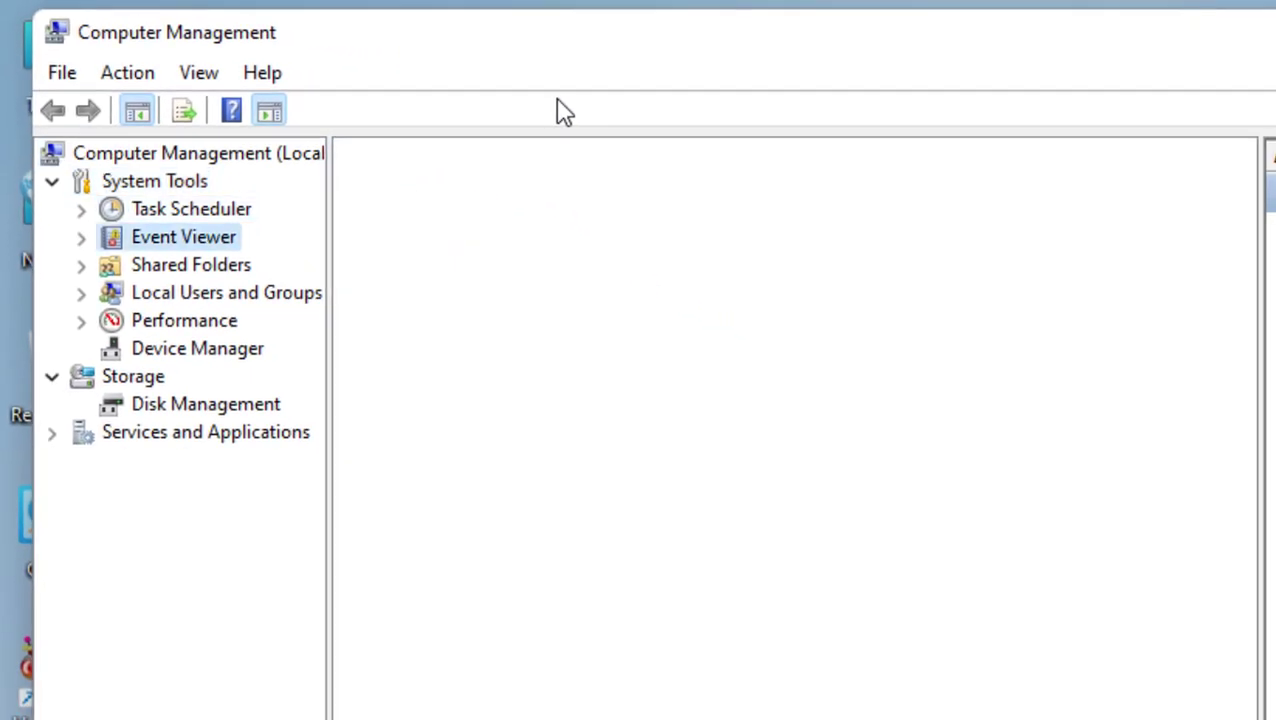
pyautogui.press('Down')
pyautogui.press('Down')
pyautogui.press('Down')
pyautogui.press('Down')
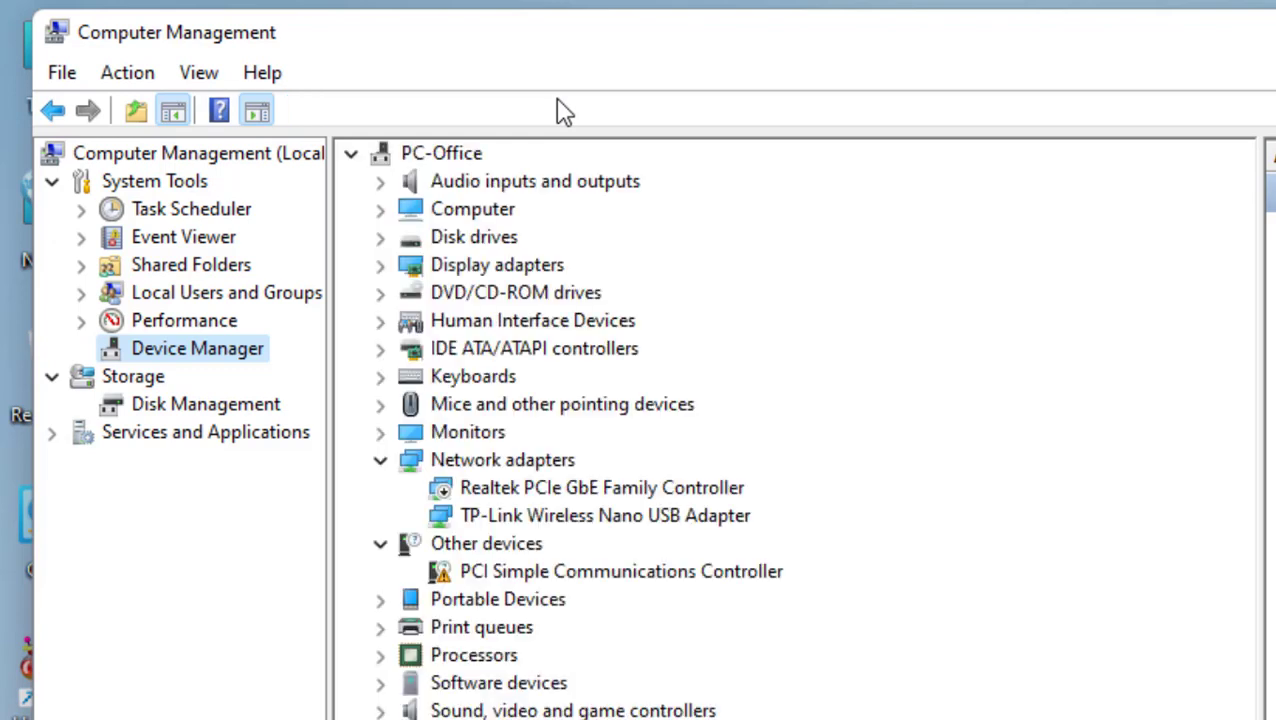
# Expand the Mice and other pointing devices category in the device list
pyautogui.press('Tab')
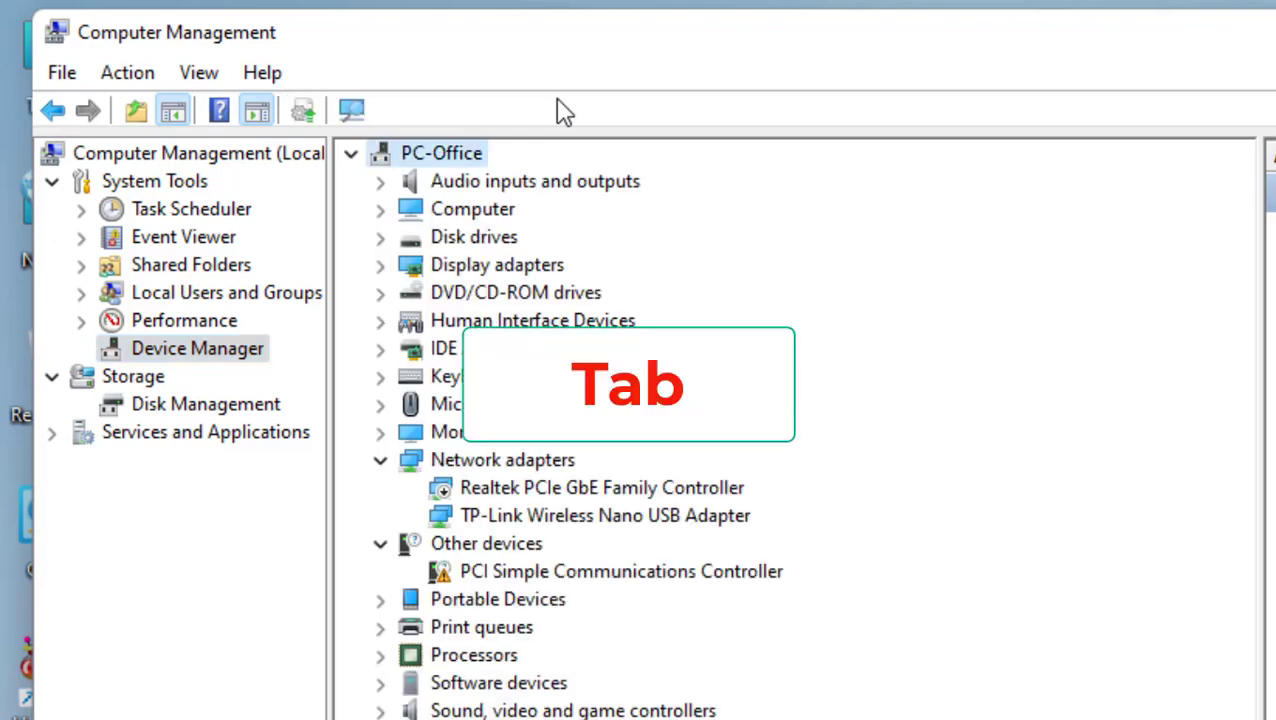
pyautogui.press('Down')
pyautogui.press('Down')
pyautogui.press('Down')
pyautogui.press('Down')
pyautogui.press('Down')
pyautogui.press('Down')
pyautogui.press('Down')
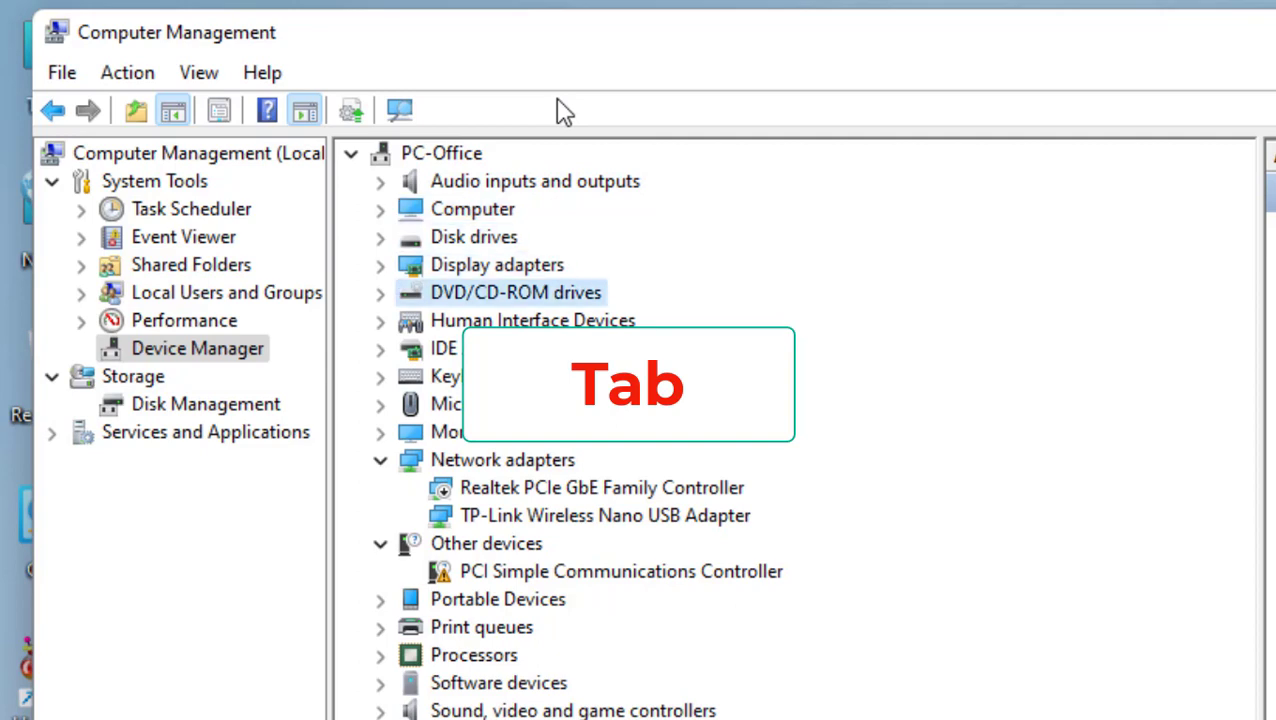
pyautogui.press('Down')
pyautogui.press('Down')
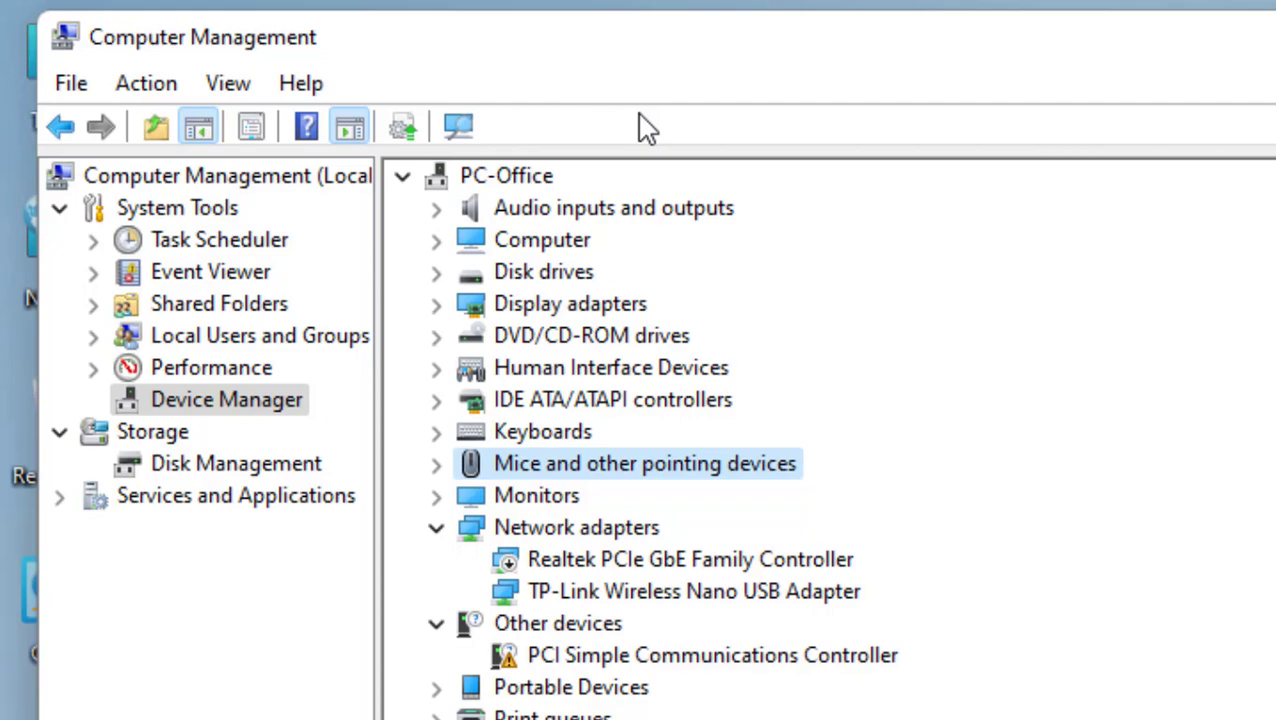
pyautogui.press('Right')
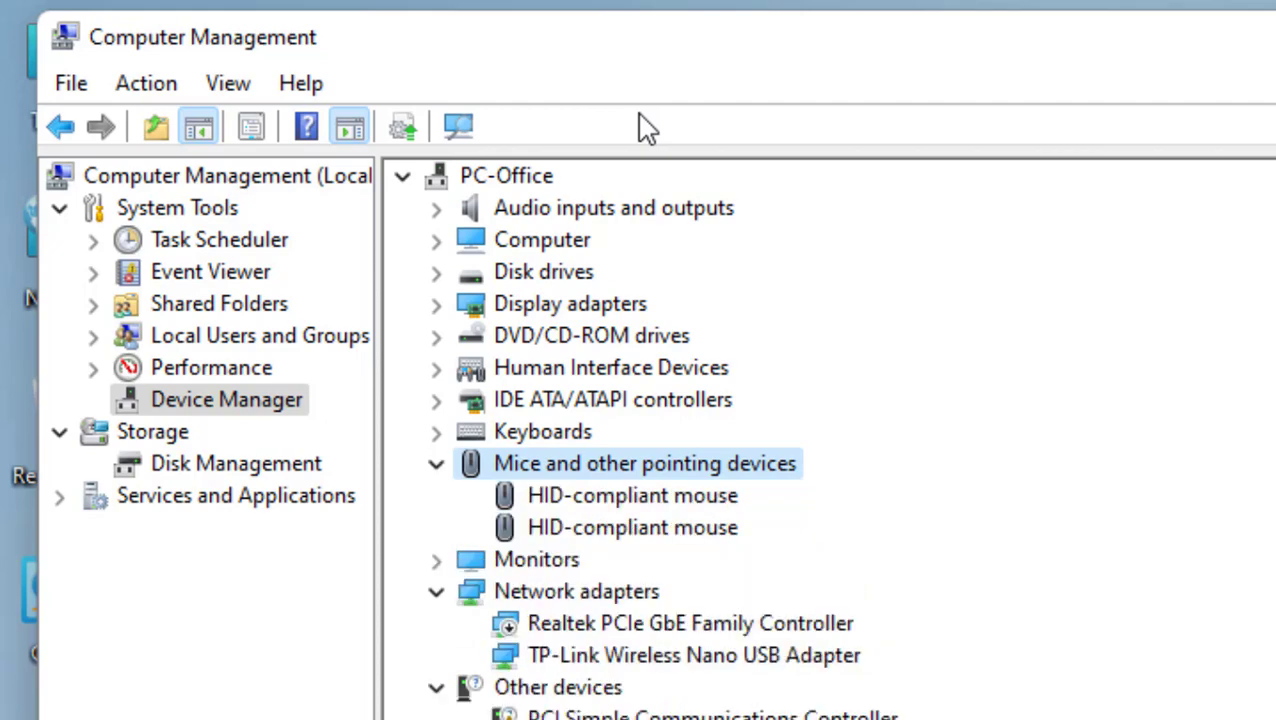
# Start the driver update for the first HID-compliant mouse
pyautogui.press('Down')
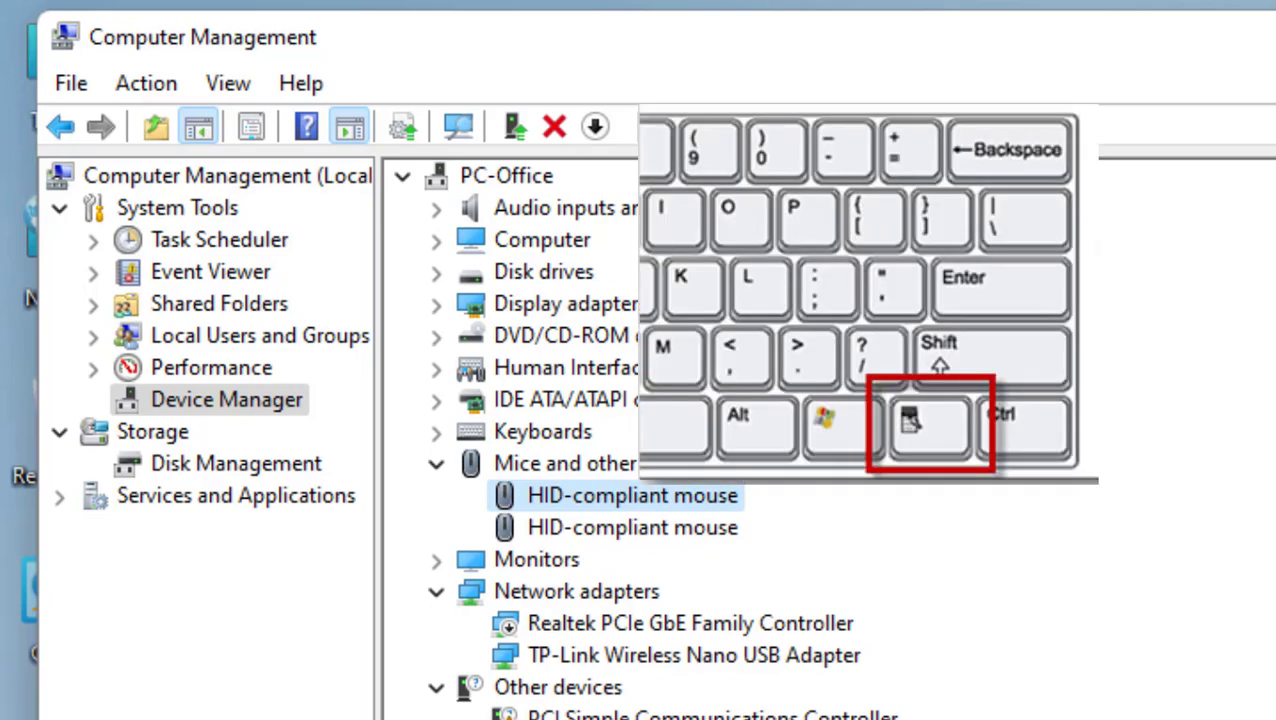
pyautogui.press('Menu')
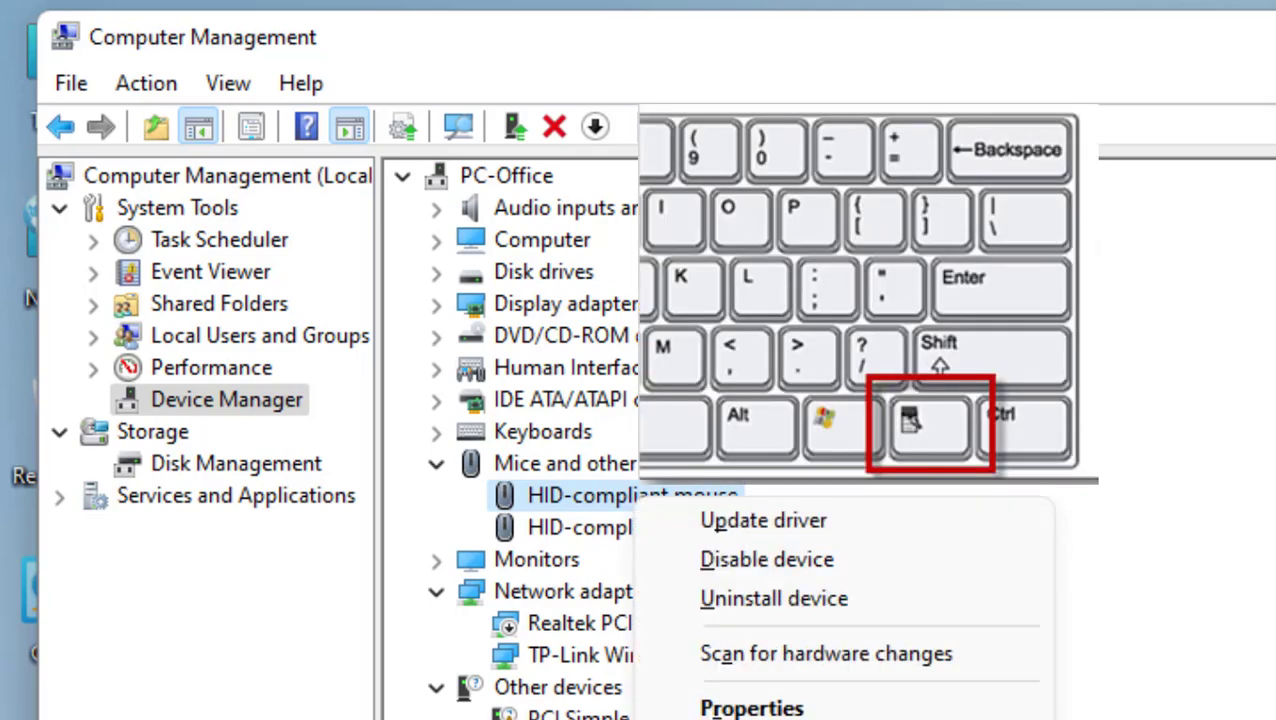
pyautogui.press('Down')
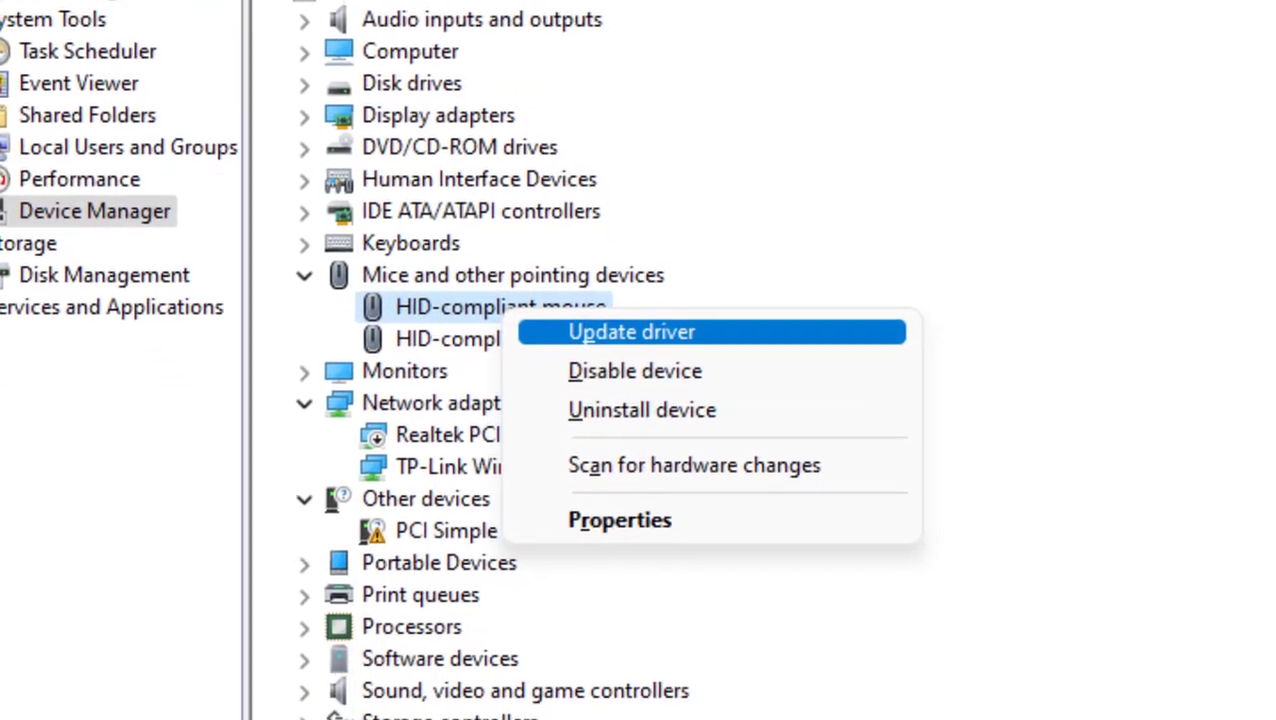
pyautogui.press('Return')
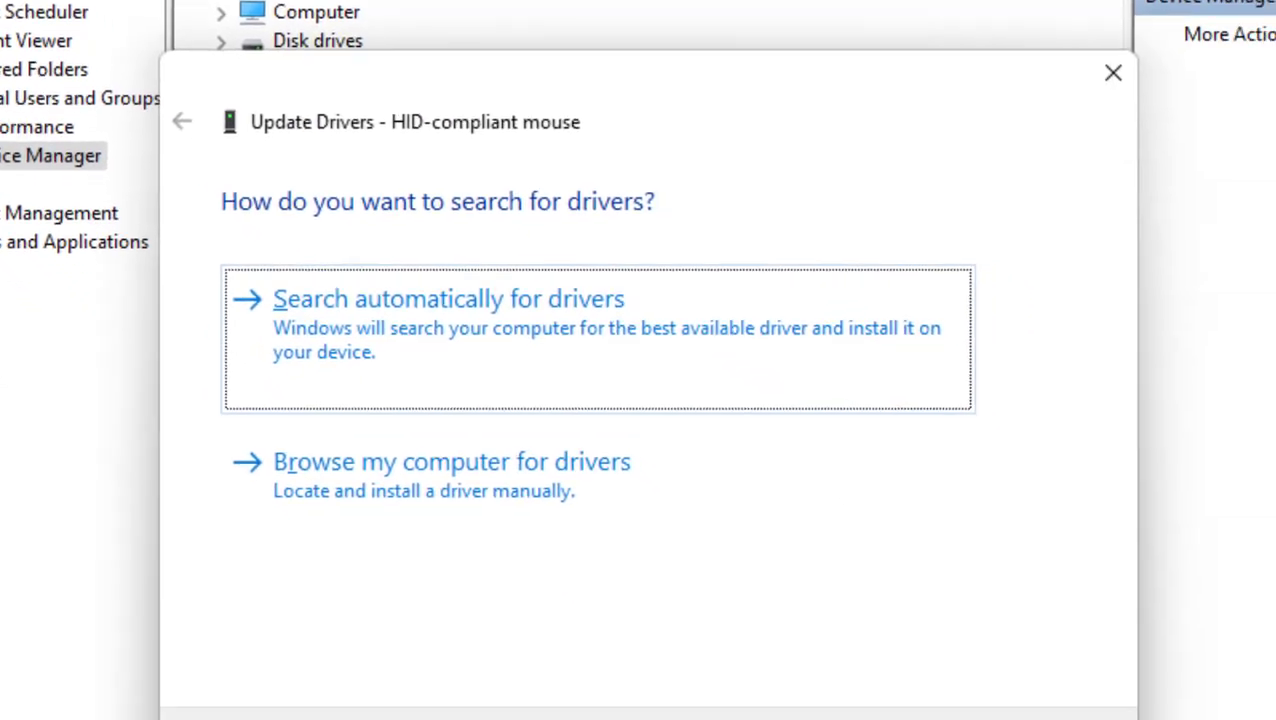
# Choose to browse the computer for drivers instead of searching automatically
pyautogui.press('Tab')
pyautogui.hotkey('shift', 'Tab')
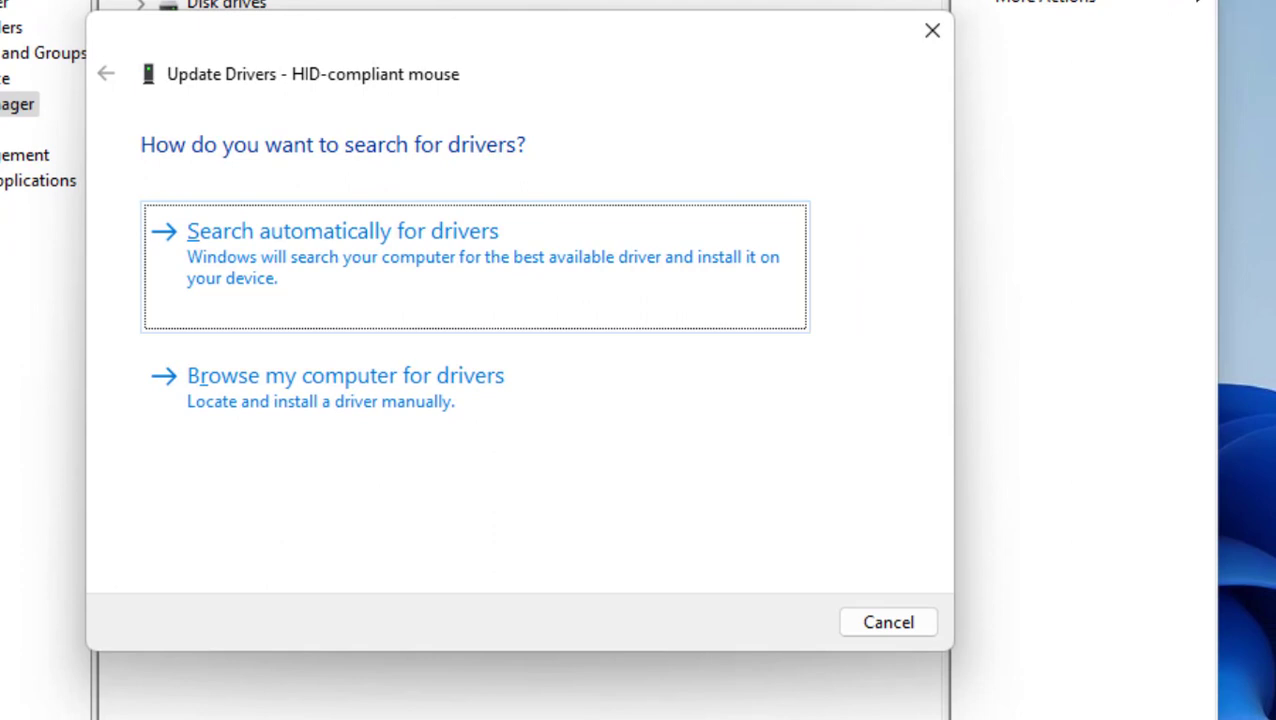
pyautogui.press('Tab')
pyautogui.hotkey('shift', 'Tab')
pyautogui.press('Tab')
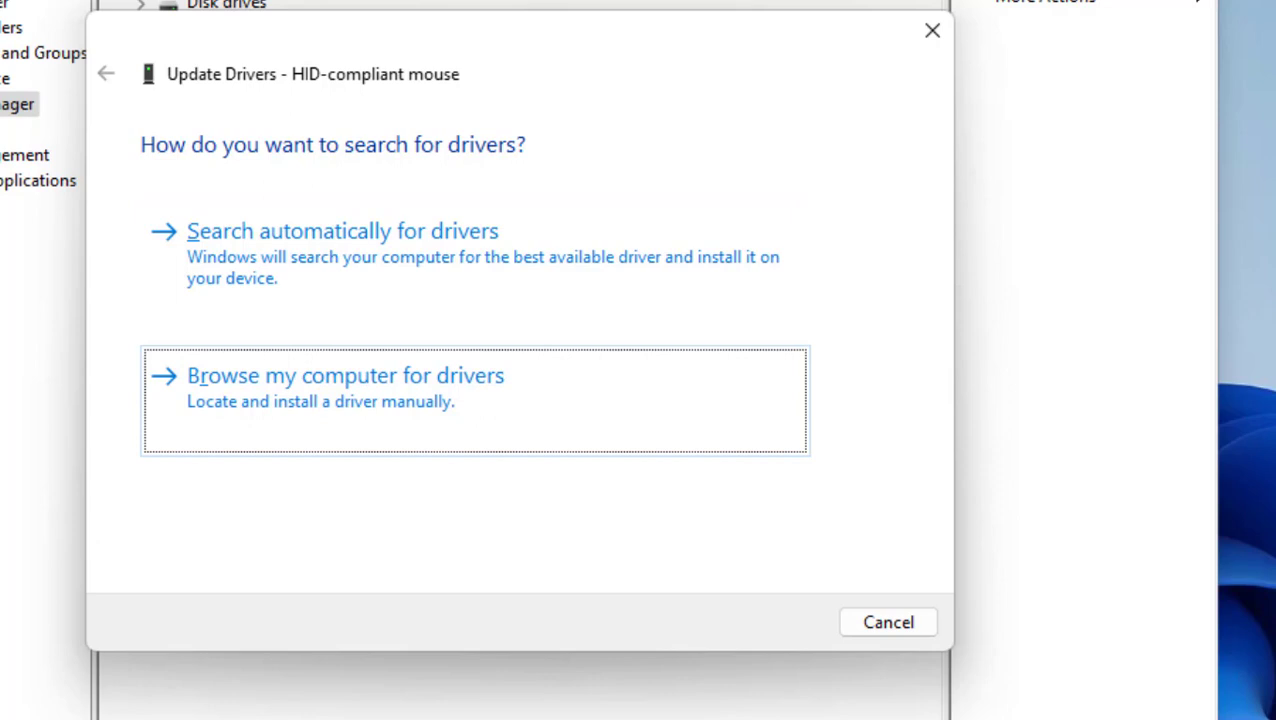
pyautogui.press('Return')
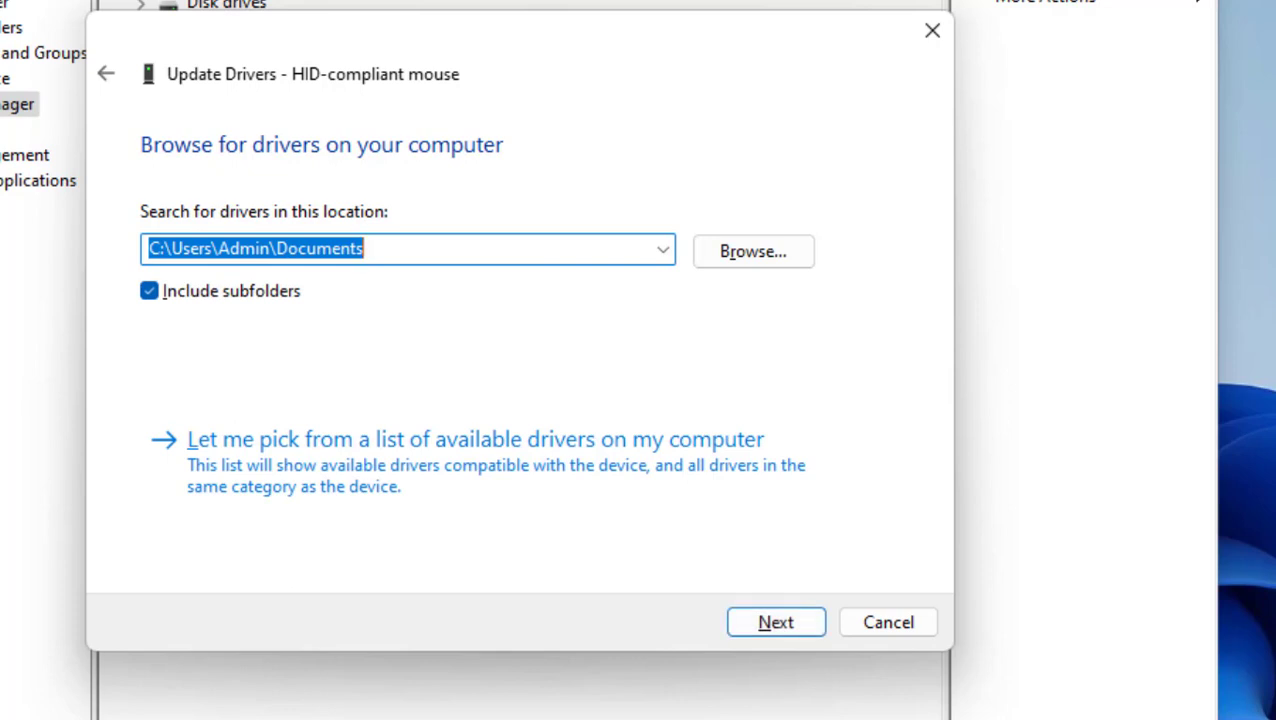
# Choose to pick the mouse driver from the list of available drivers on the computer
pyautogui.press('Tab')
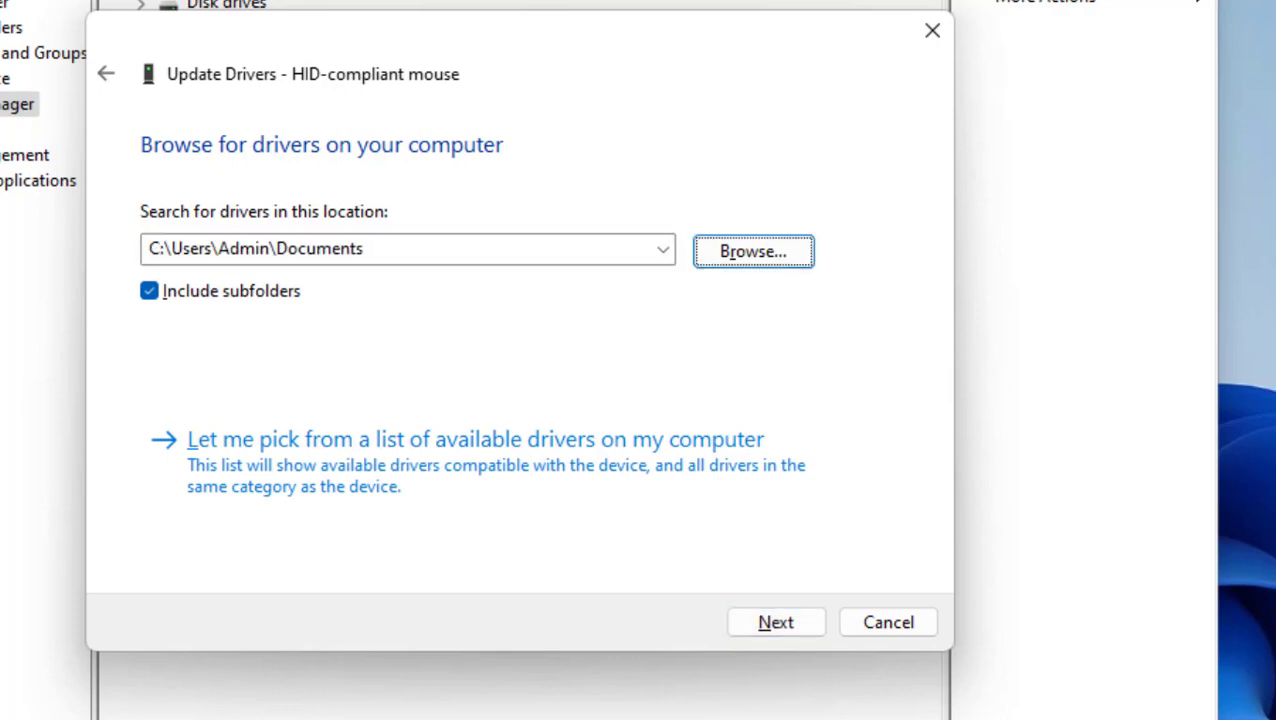
pyautogui.press('Tab')
pyautogui.press('Tab')
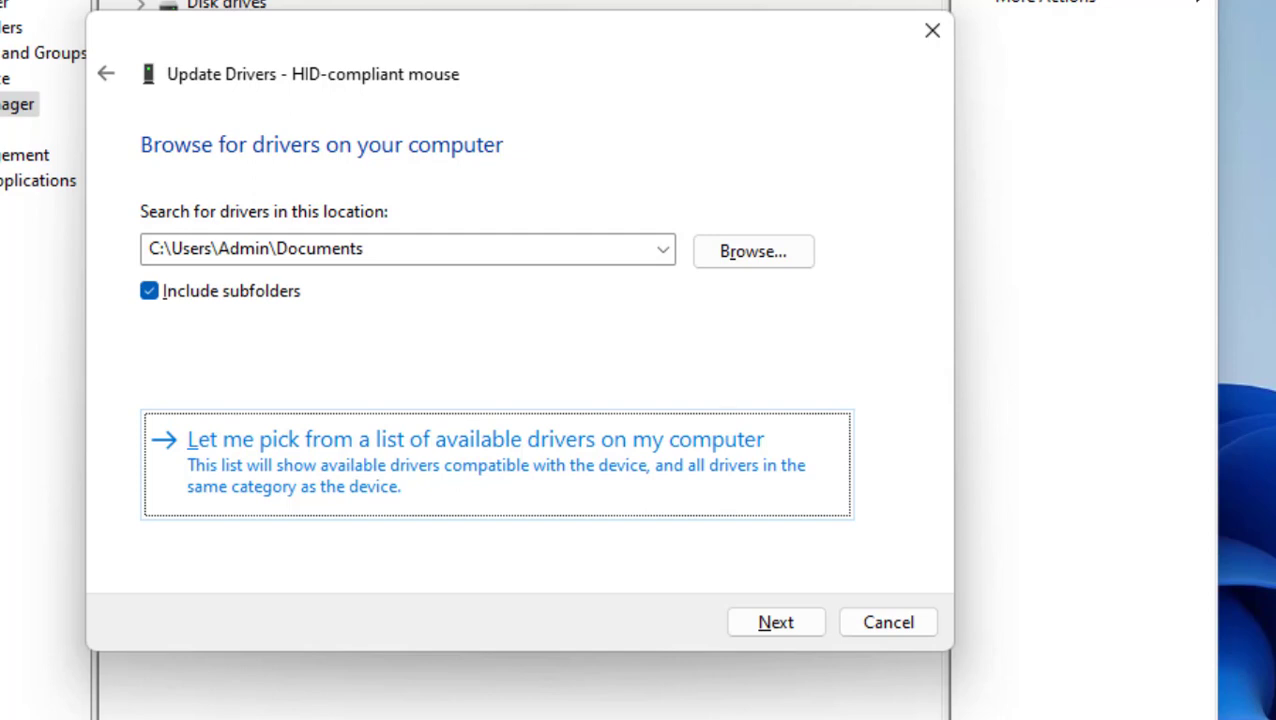
pyautogui.press('Return')
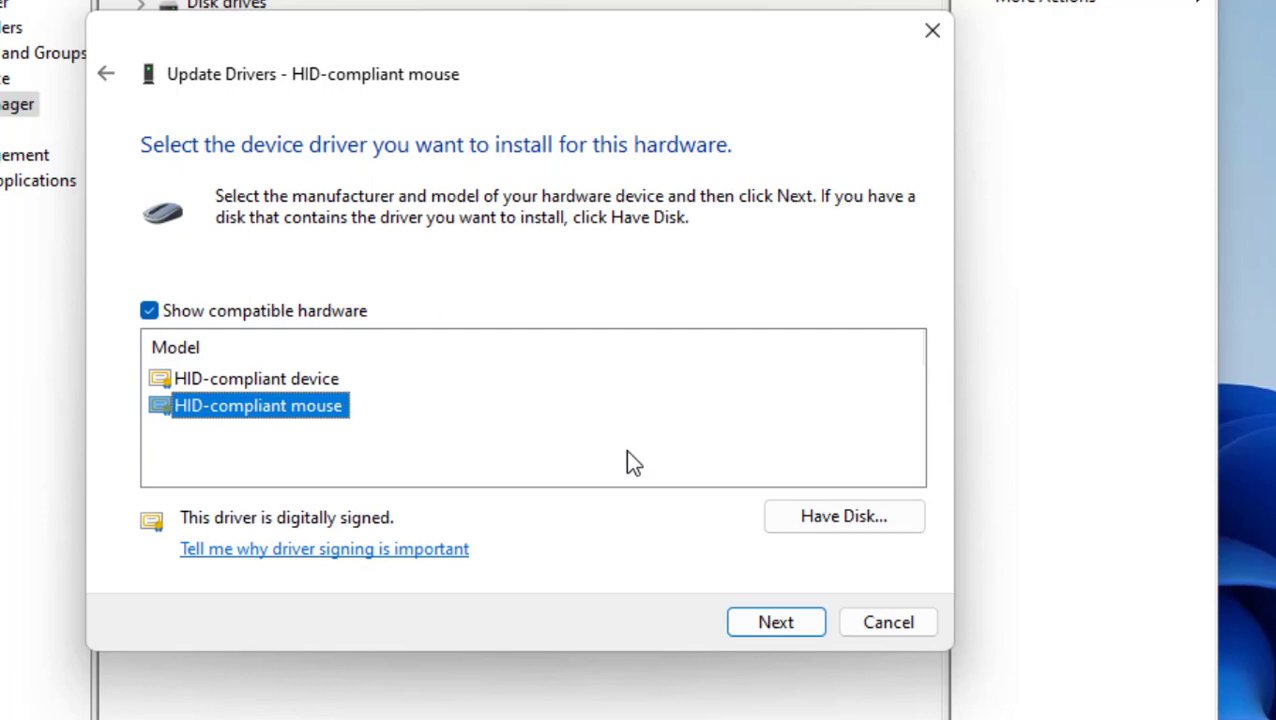
# Install the compatible HID-compliant mouse driver, and close the update wizard along with Computer Management
pyautogui.press('Return')
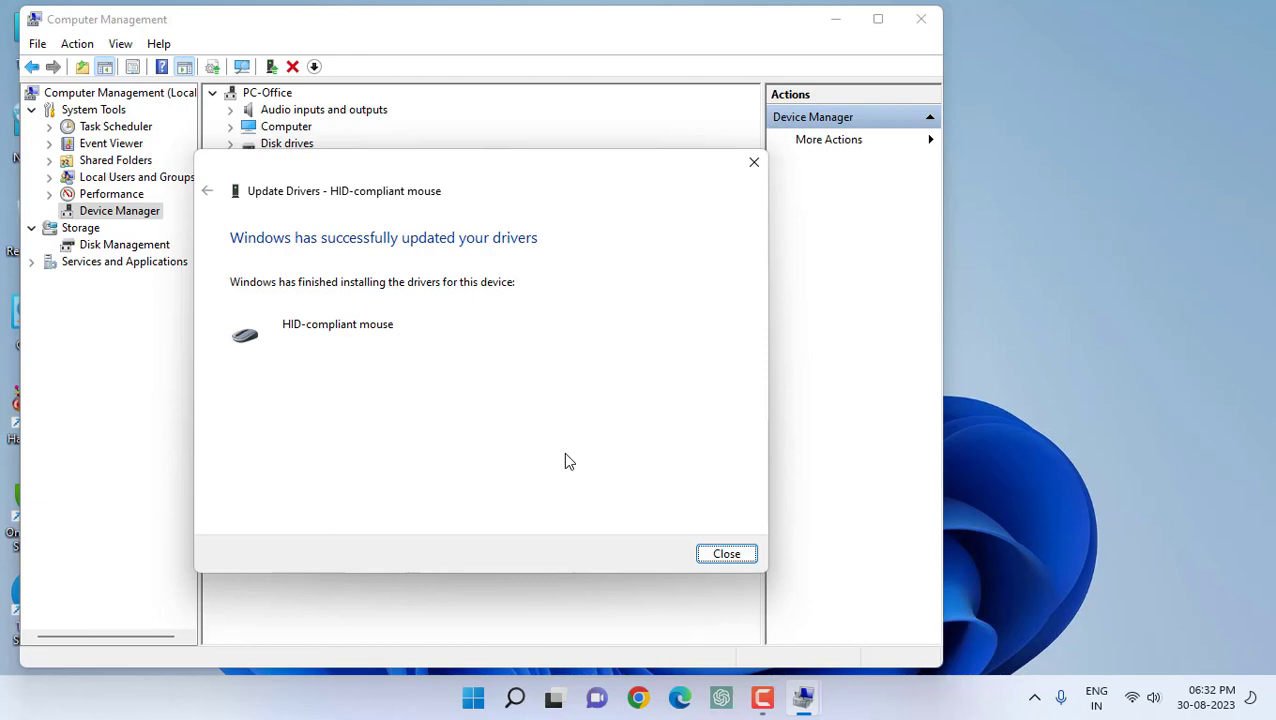
pyautogui.press('Return')
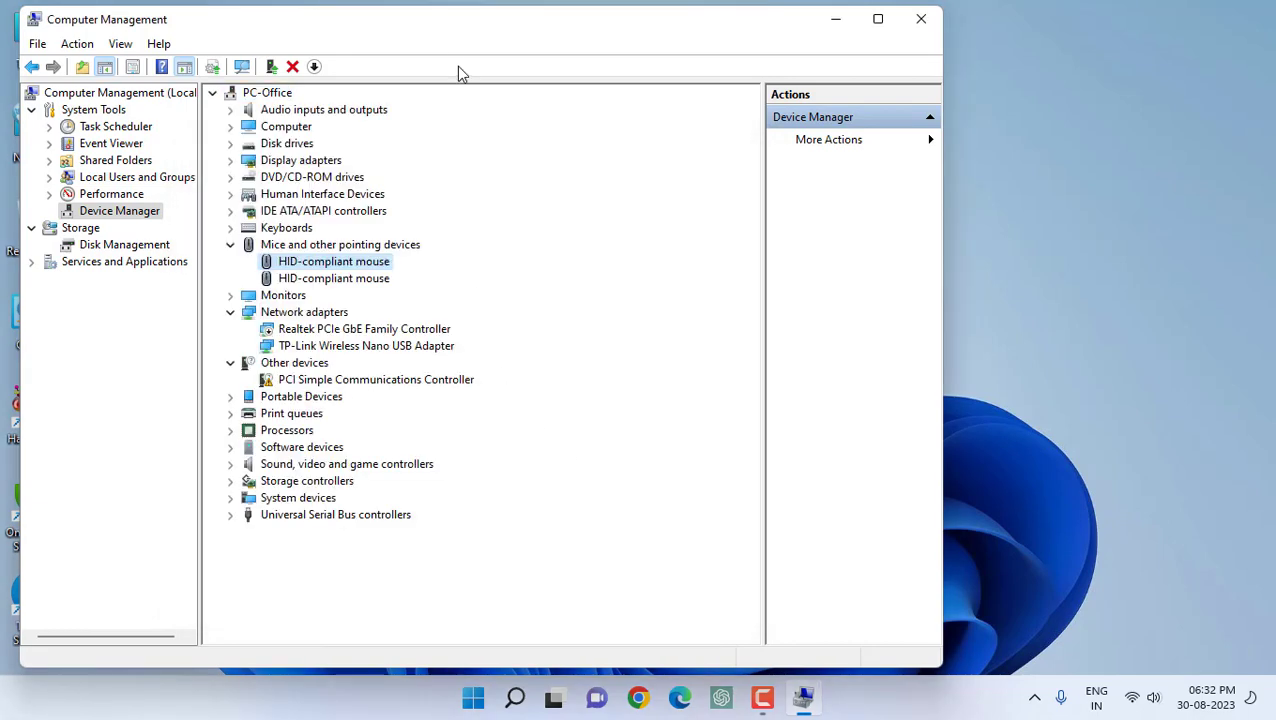
pyautogui.hotkey('alt', 'F4')
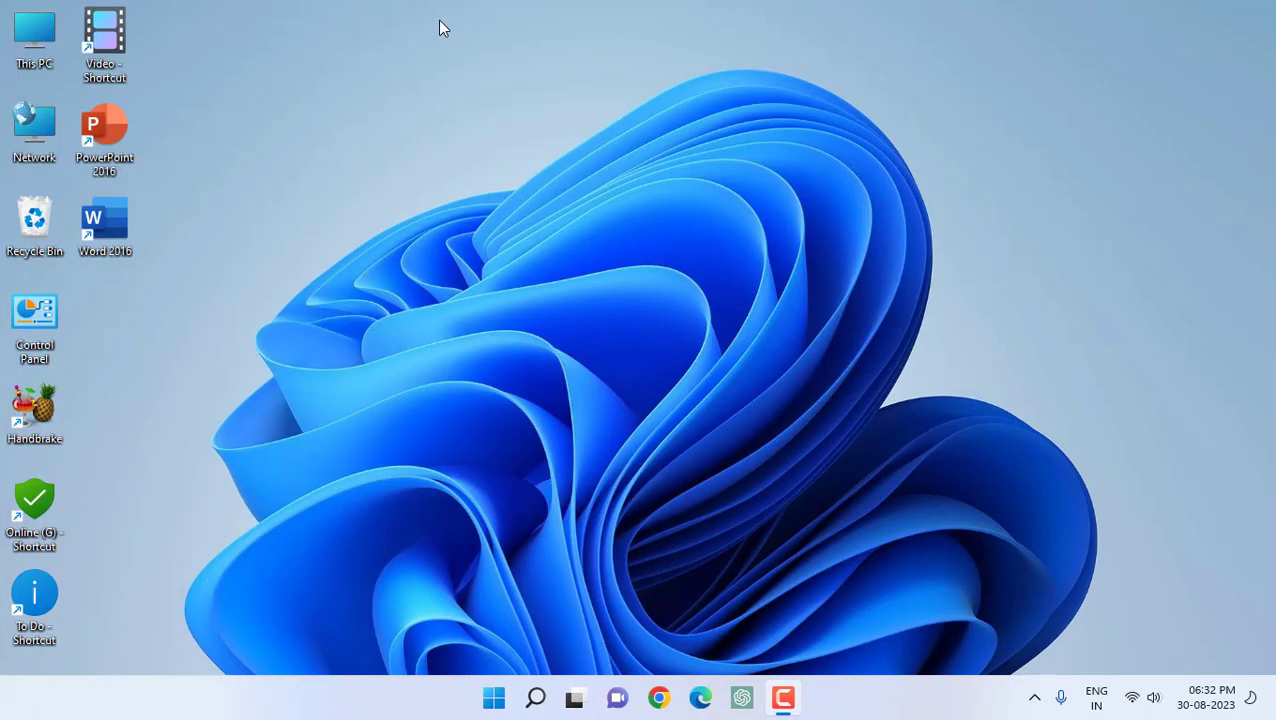